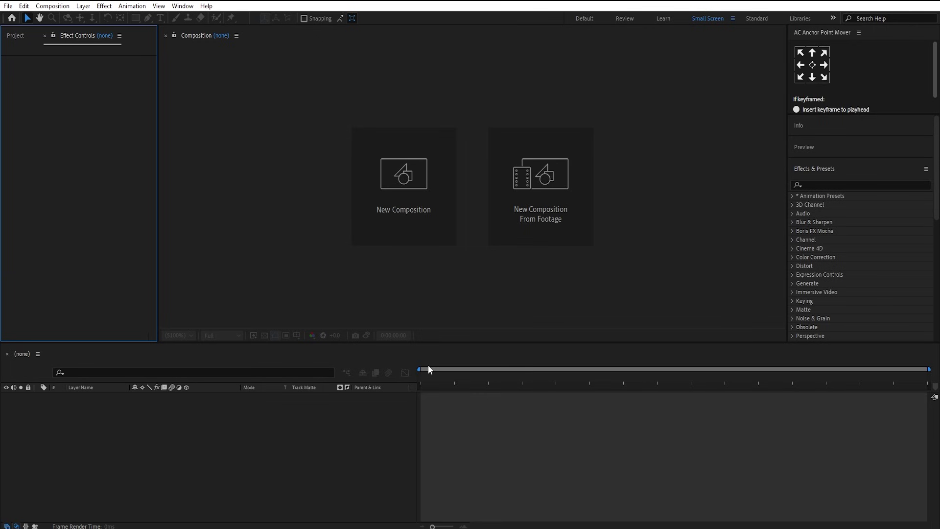
- Create a 2560 x 1440 px, 24 fps, 10-second composition named "main comp"
click(395, 187)
text(main comp)
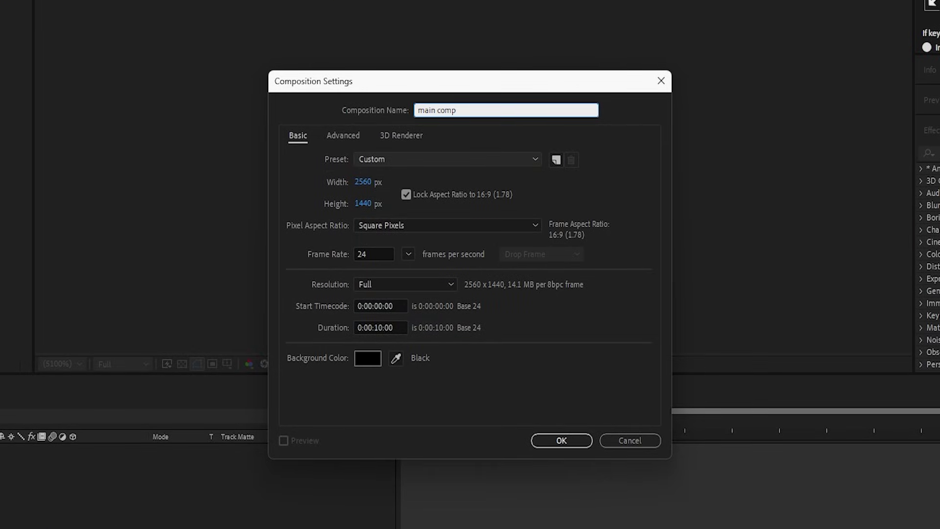
click(561, 444)
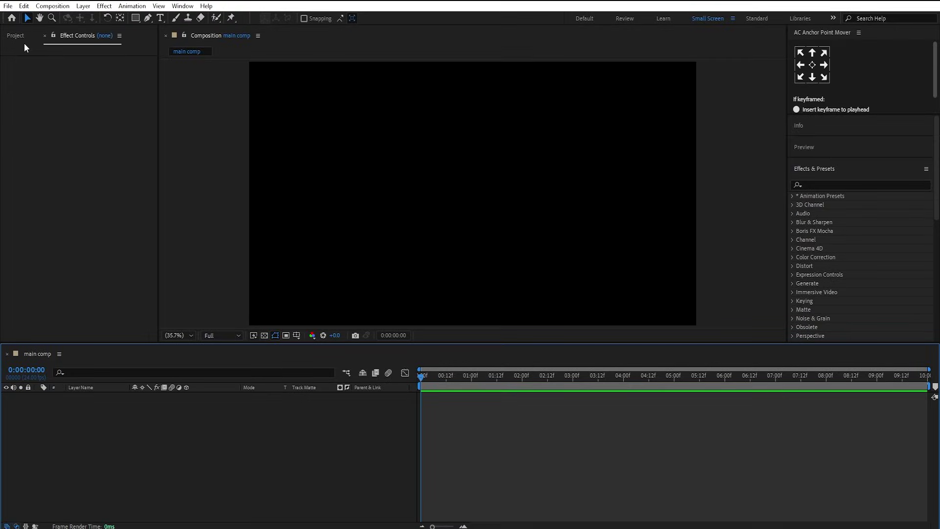
- Add the UI Design image from the assets folder to the main comp as a layer
click(21, 34)
click(36, 152)
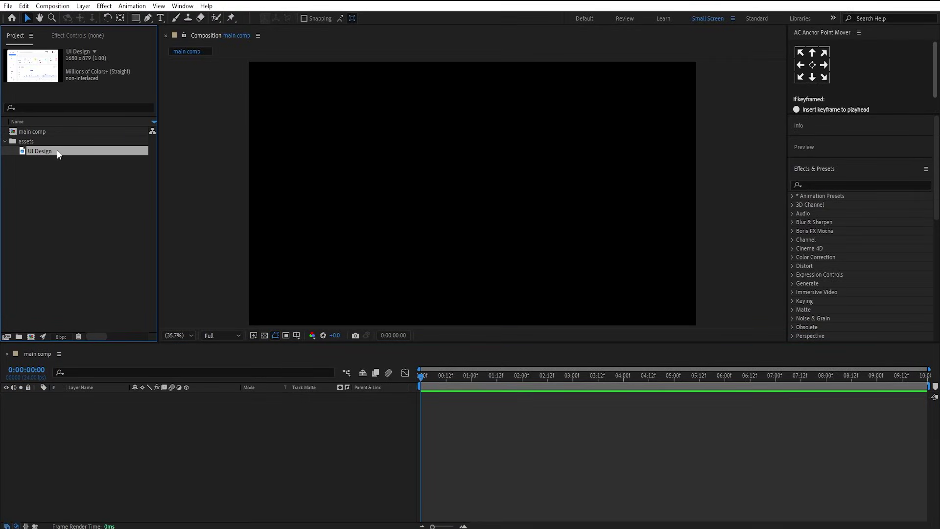
drag(57, 155, 169, 445)
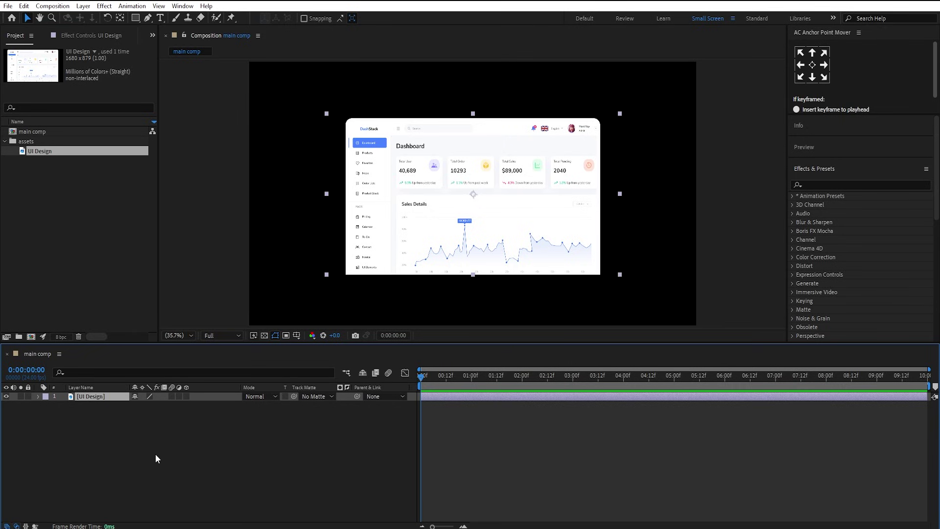
- Scale the UI Design layer to 140%
key(s)
click(162, 405)
text(140)
key(Return)
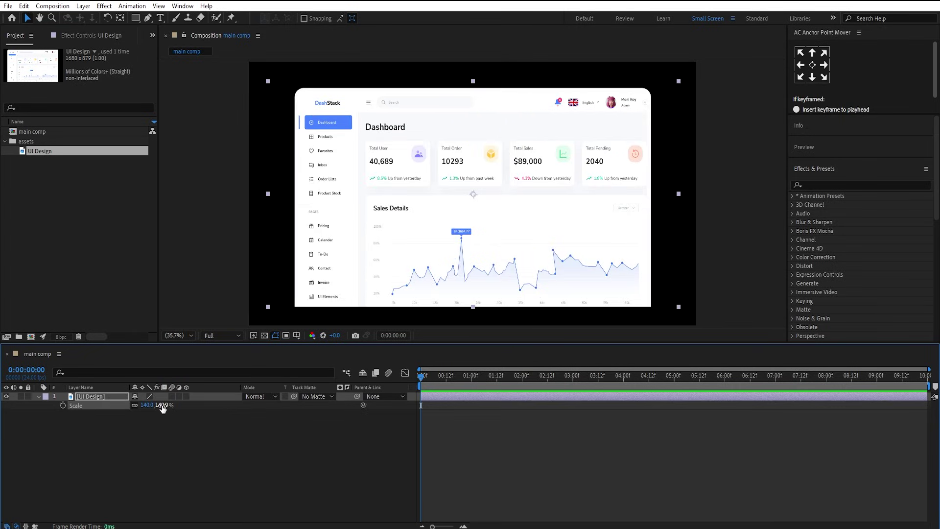
click(164, 448)
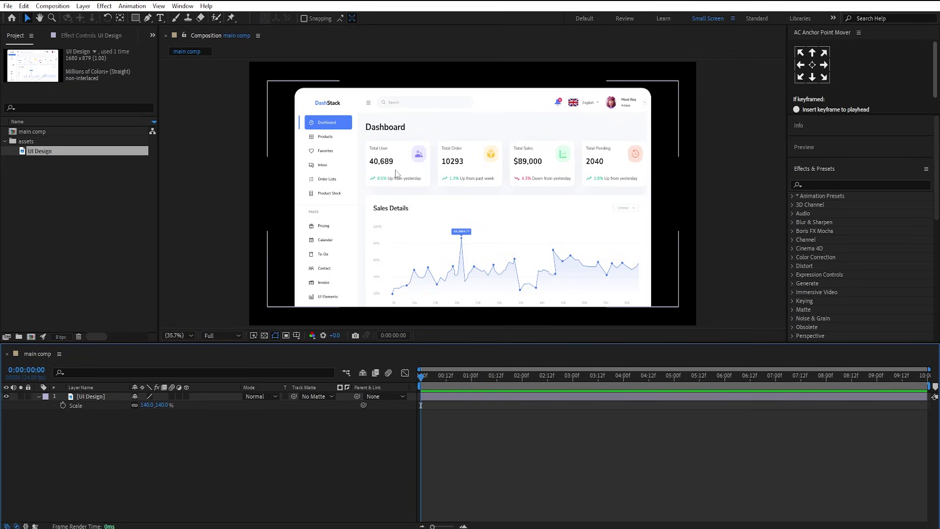
- Apply a Curves effect to the UI Design layer and pull the RGB curve down to darken the card edges
scroll(487, 171, up, 3)
click(500, 394)
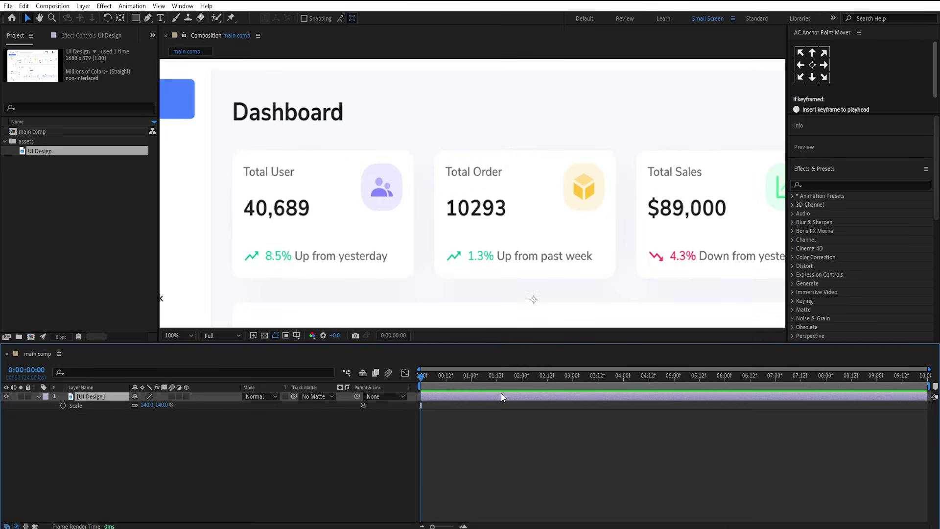
key(ctrl+space)
text(blur)
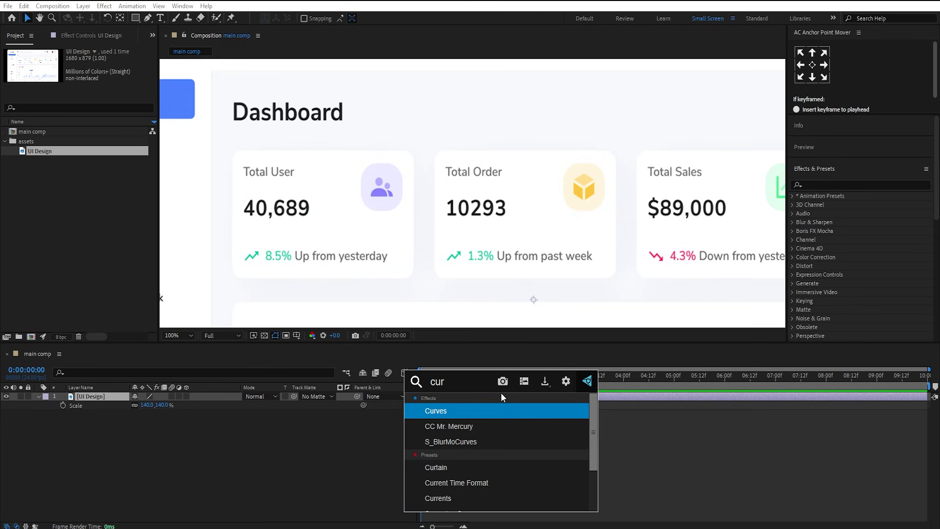
key(Escape)
key(ctrl+alt+shift+e)
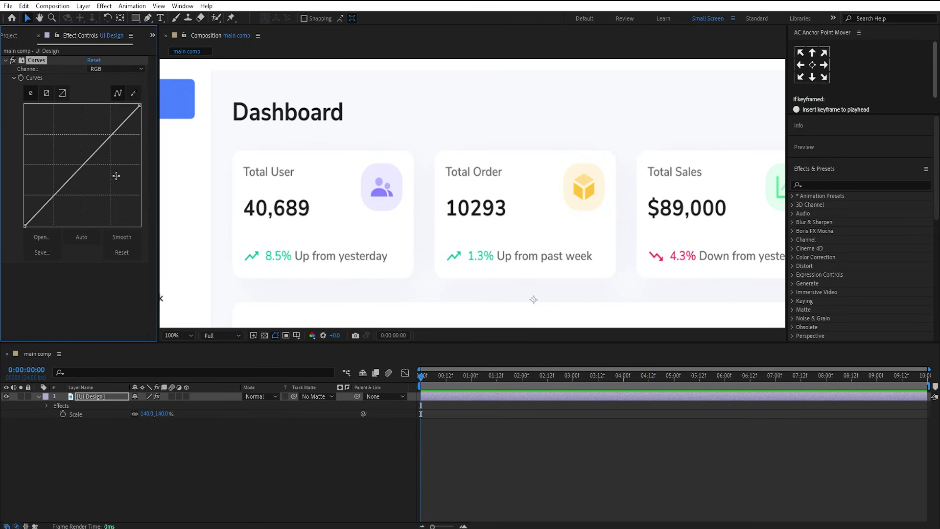
drag(88, 158, 116, 169)
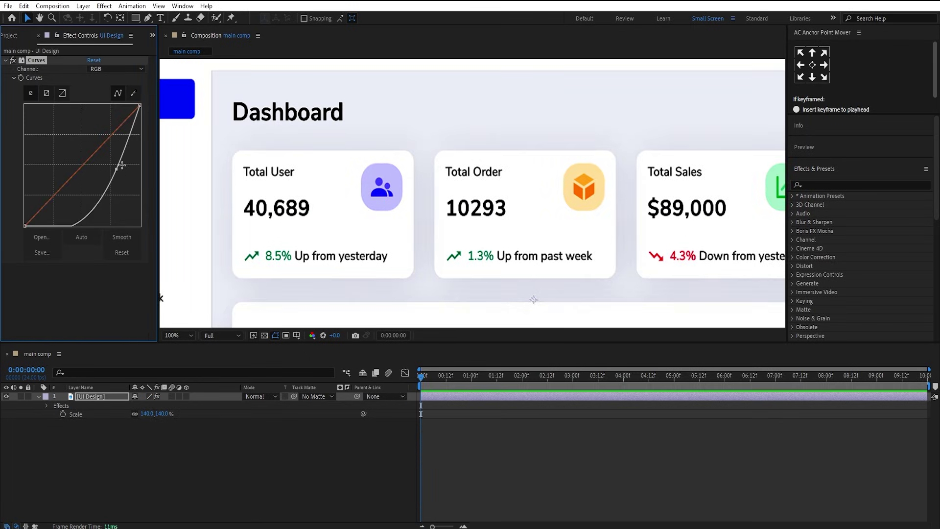
- Draw a rectangle of about 371 x 242 px over the Total User card as a new shape layer
click(136, 17)
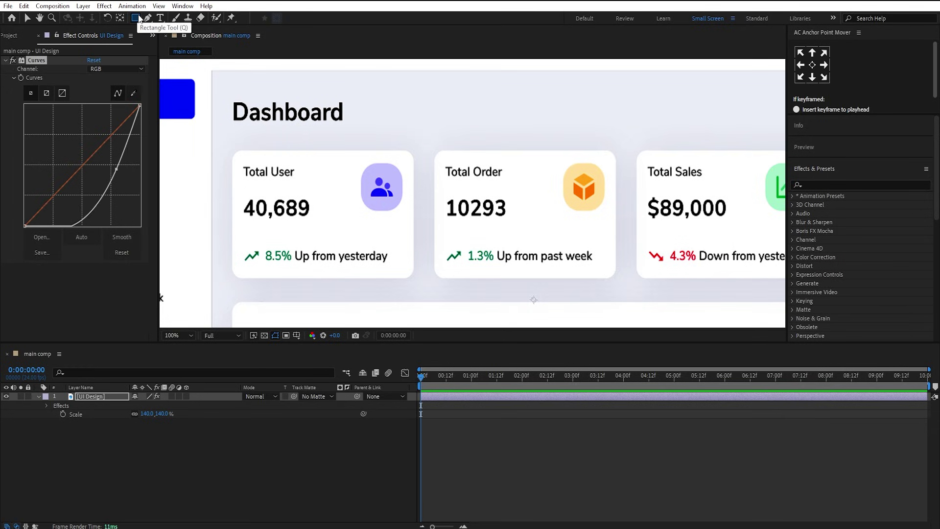
click(253, 451)
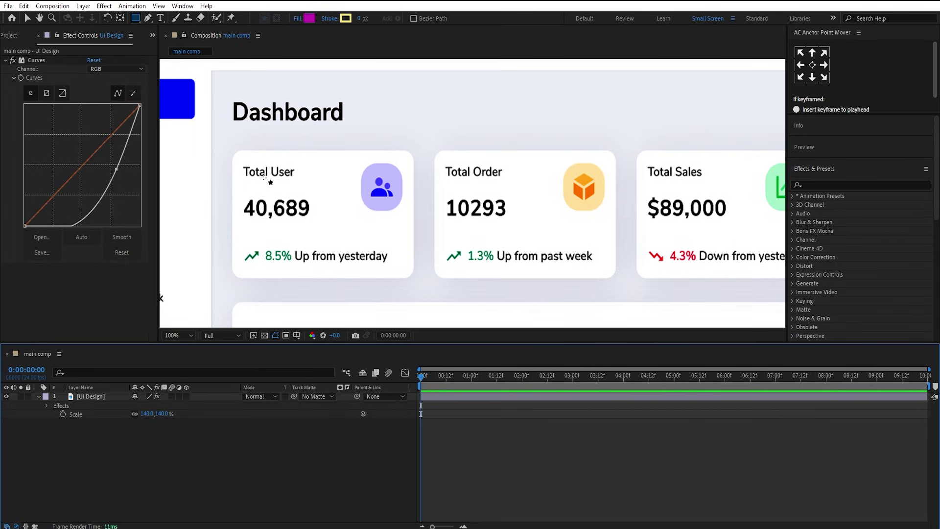
mouse_move(233, 156)
mouse_down()
mouse_move(384, 273)
mouse_move(414, 277)
mouse_up()
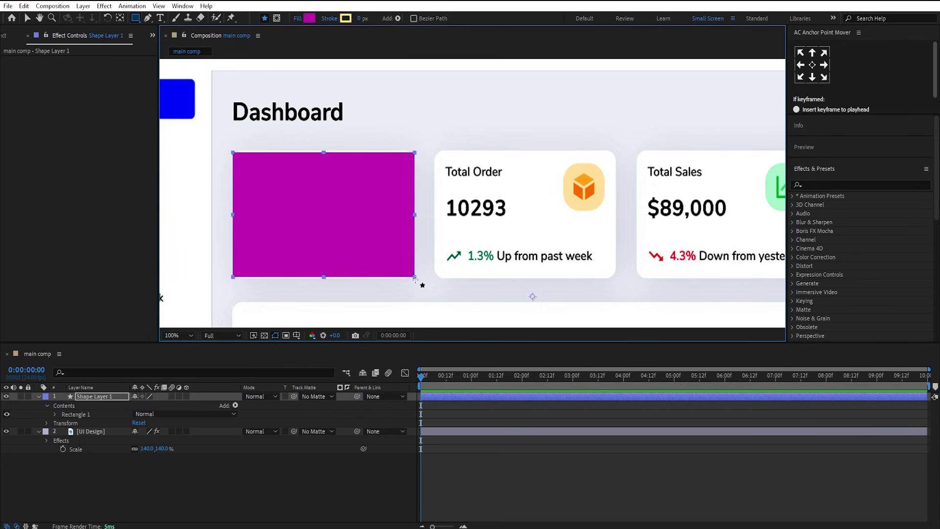
- Set the rectangle path's height to 245 and its roundness to 20 to match the Total User card
click(56, 414)
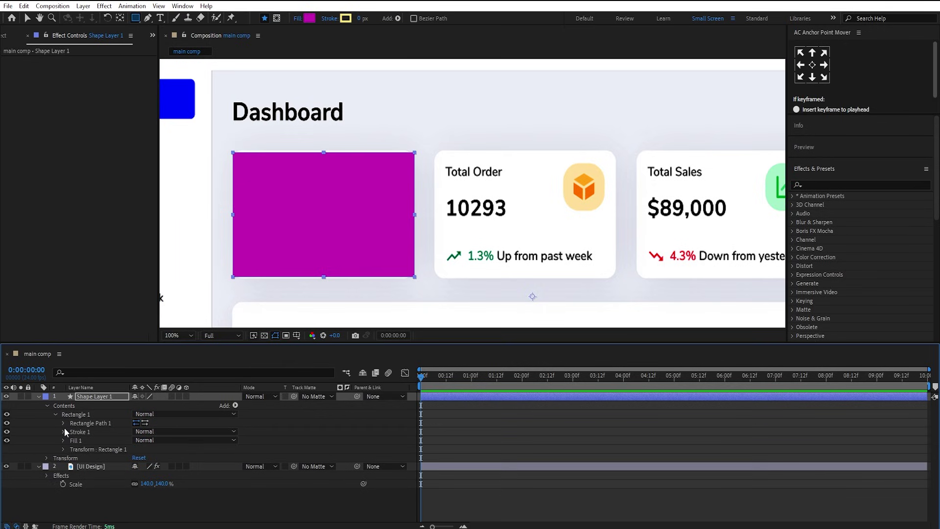
click(63, 423)
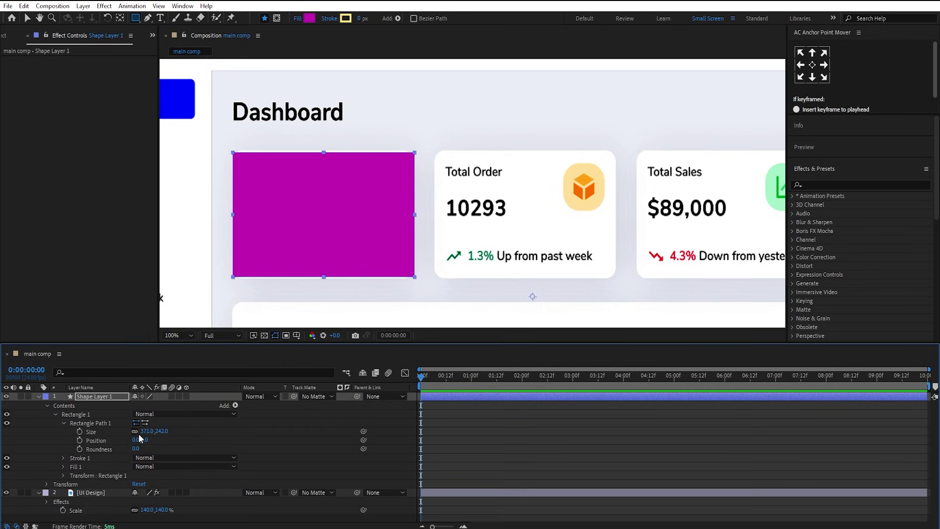
click(162, 431)
text(245)
key(Return)
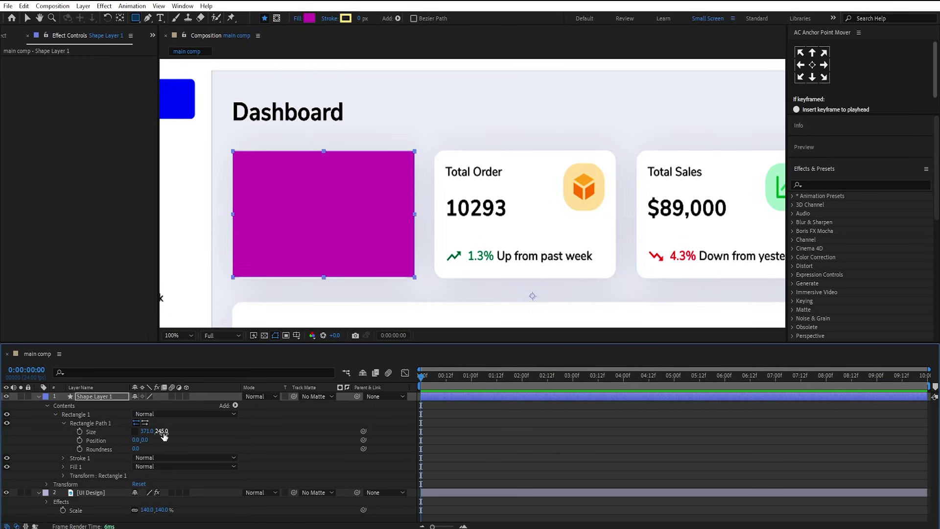
click(138, 448)
text(20)
key(Return)
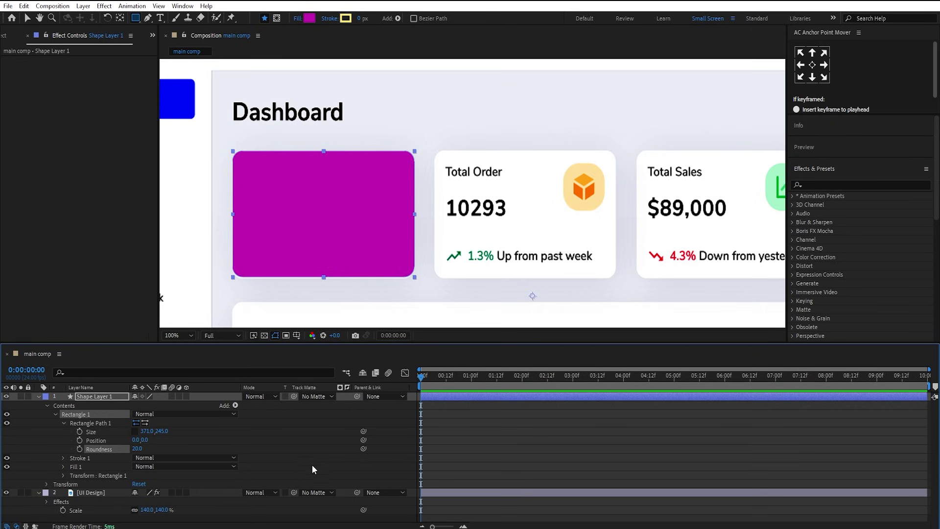
- Delete the Curves effect from the UI Design layer
click(312, 465)
key(shift+/)
click(93, 492)
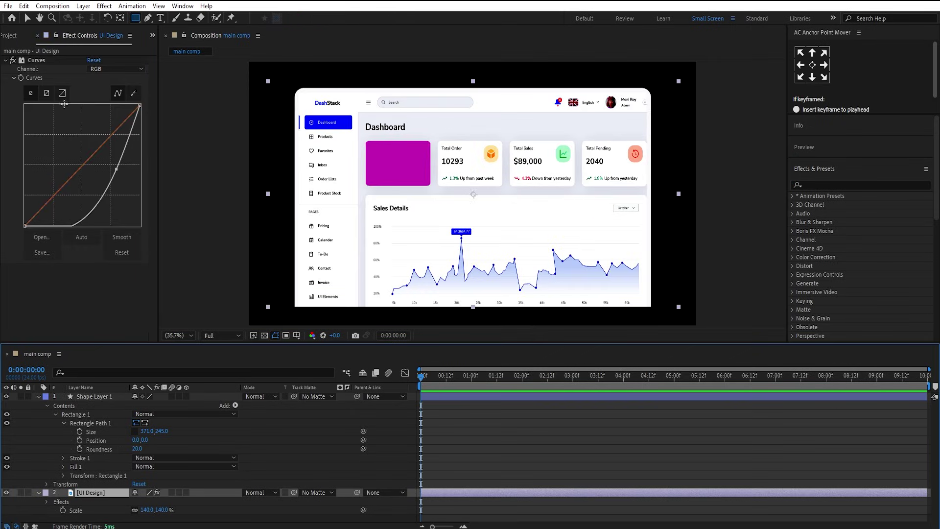
click(31, 57)
key(Delete)
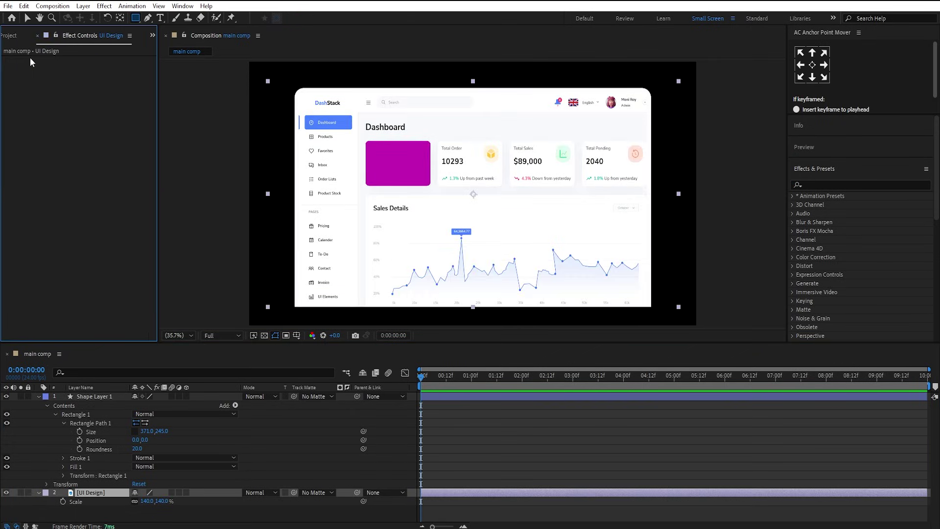
- Duplicate the UI Design layer and pre-compose the upper copy with Shape Layer 1 as "shape 1"
key(ctrl+d)
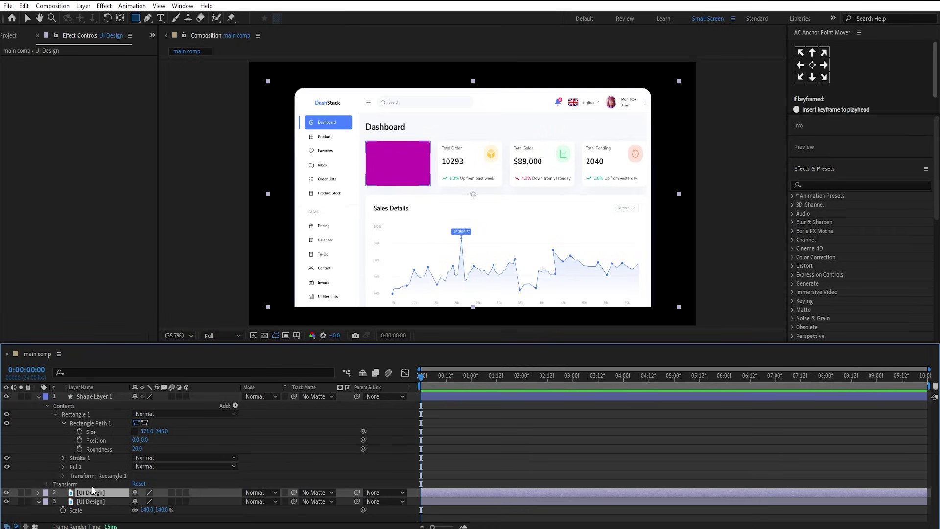
click(99, 397)
key(u)
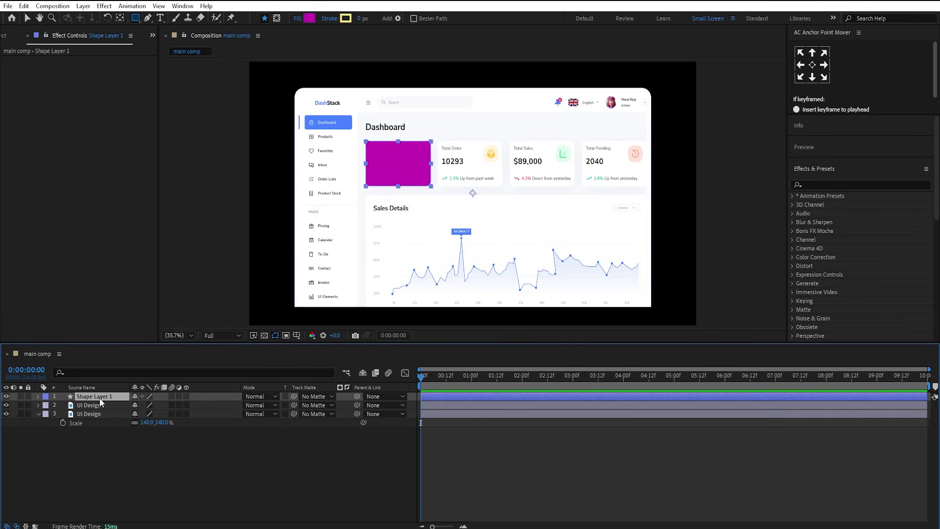
ctrl+click(99, 404)
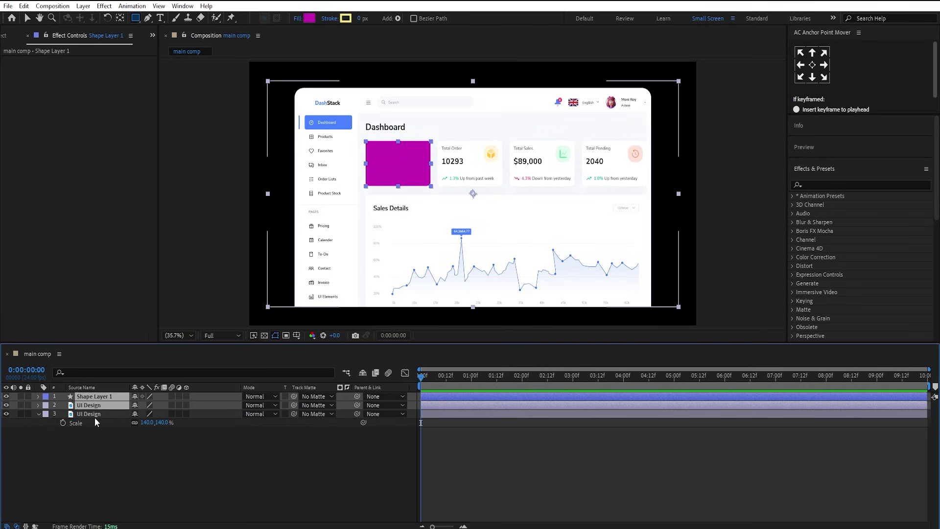
key(ctrl+shift+c)
text(shape 1)
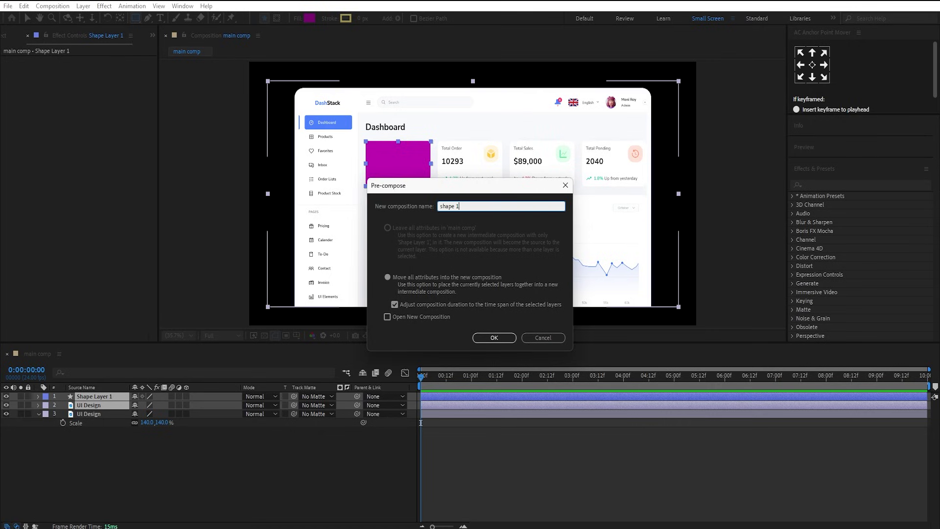
key(Return)
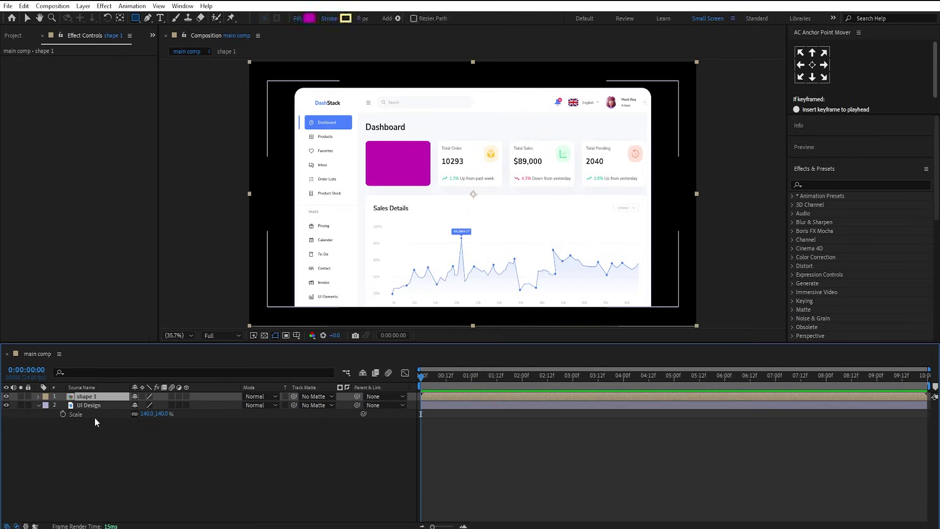
- Duplicate the shape 1 composition twice in the project to make shape 2 and shape 3
click(16, 32)
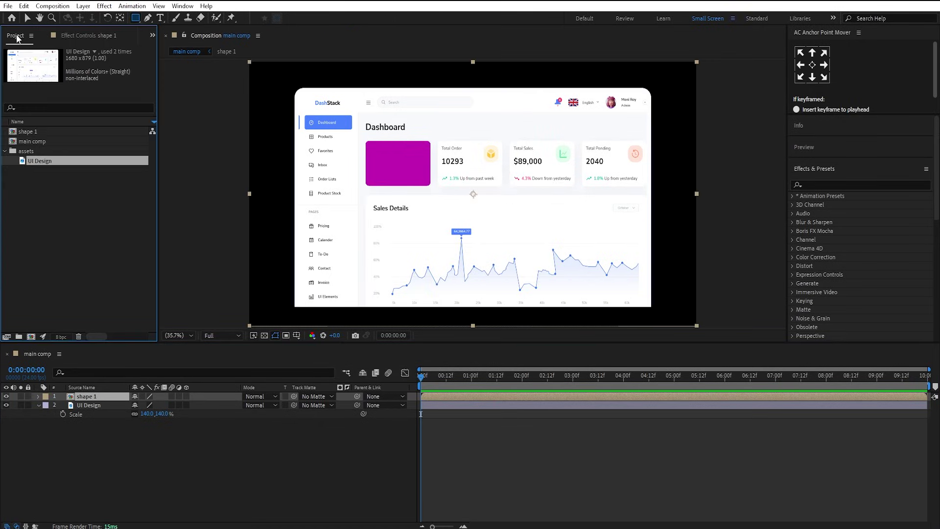
click(34, 142)
click(40, 133)
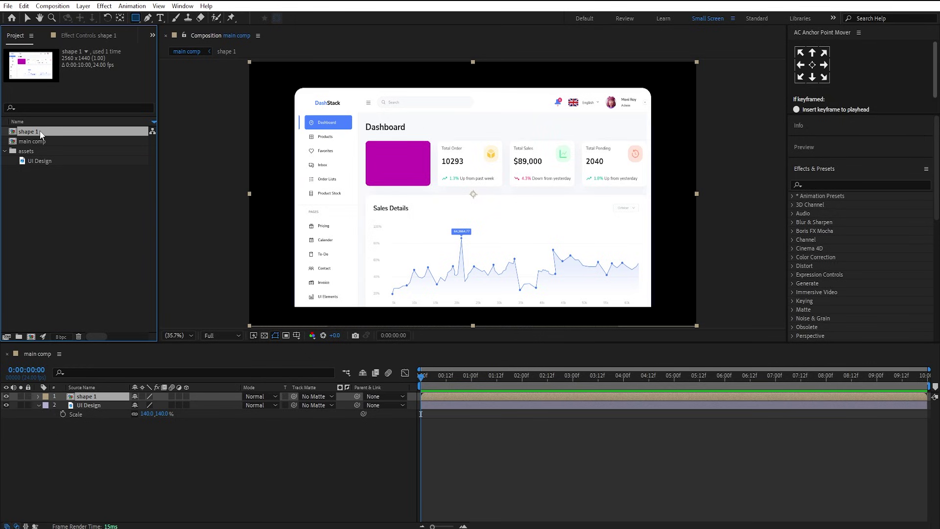
key(ctrl+d)
key(ctrl+d)
- In the shape 1 composition, set Shape Layer 1 as the track matte of the UI Design layer
double_click(30, 151)
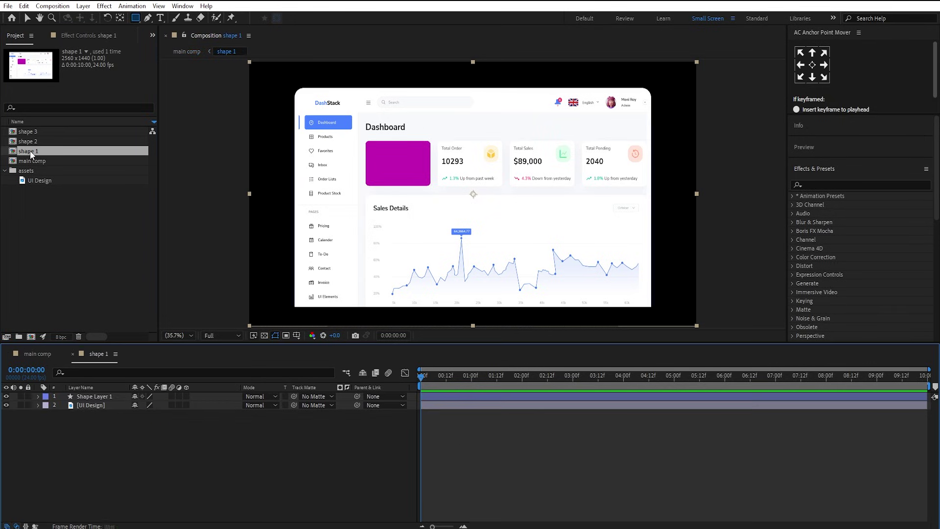
click(103, 396)
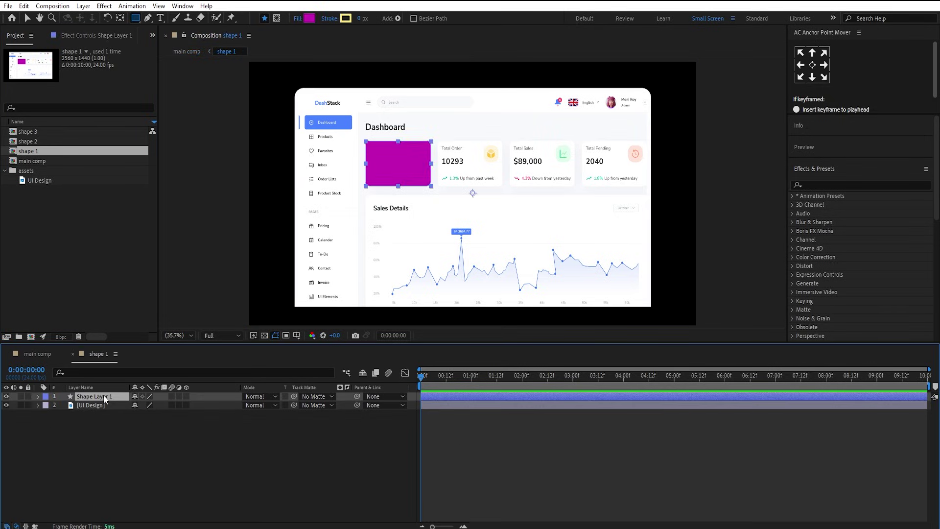
click(113, 405)
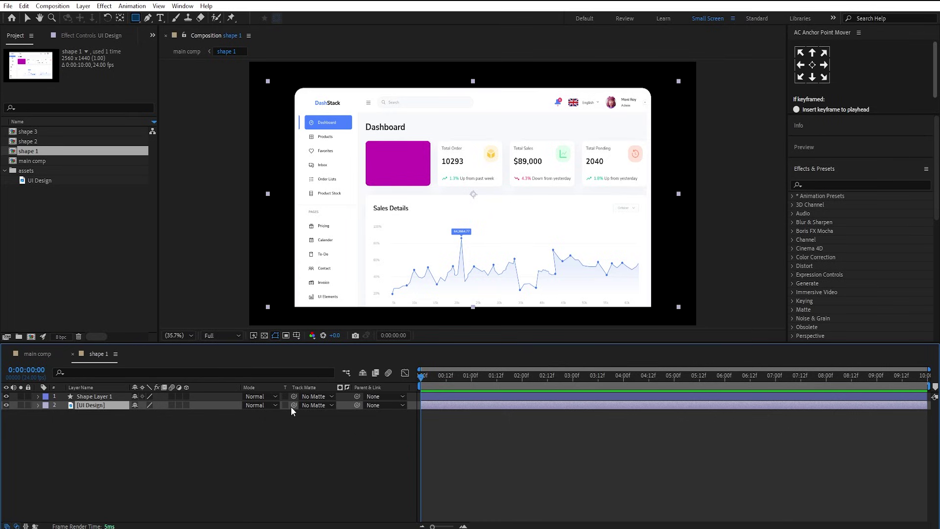
drag(293, 404, 69, 397)
click(87, 396)
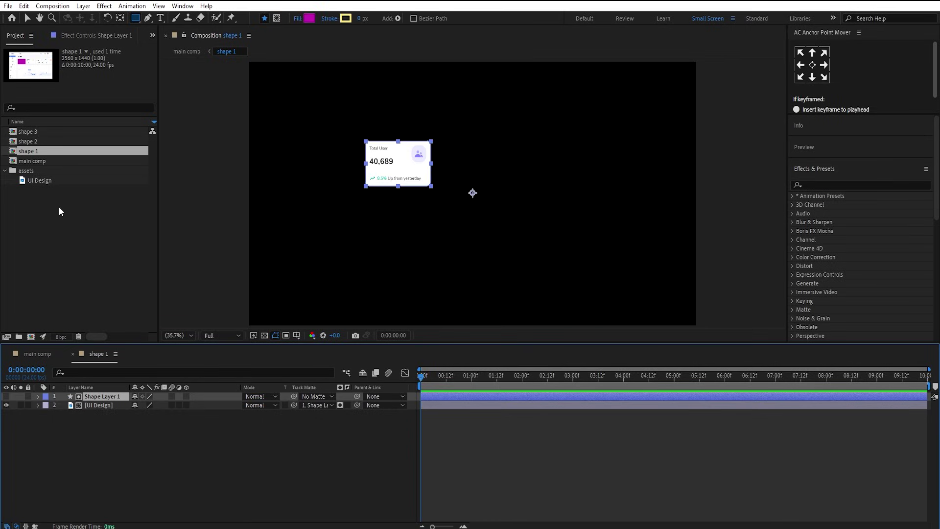
- In the shape 2 composition, move Shape Layer 1 horizontally so its rectangle covers the Total Order card
double_click(57, 142)
click(96, 396)
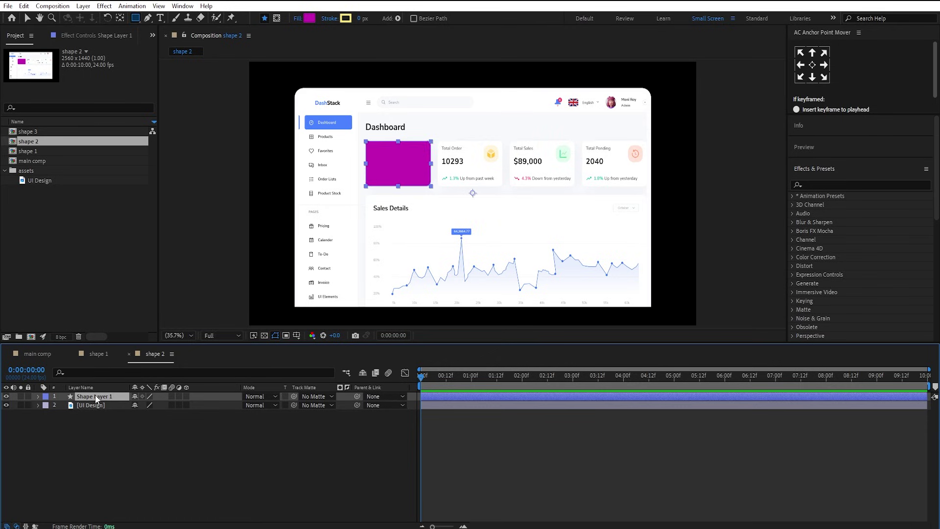
key(shift+Right)
key(shift+Right)
key(shift+Right)
key(shift+Right)
key(shift+Right)
key(shift+Right)
key(shift+Right)
key(shift+Right)
key(shift+Right)
key(shift+Right)
key(shift+Right)
key(shift+Right)
key(shift+Right)
key(shift+Right)
key(shift+Right)
key(shift+Right)
key(shift+Right)
key(shift+Right)
key(shift+Right)
key(shift+Right)
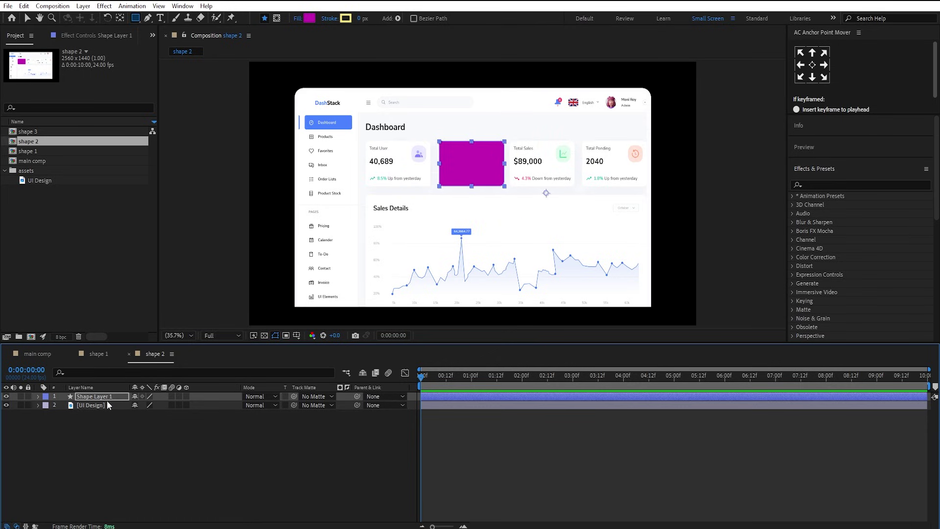
- In the shape 2 composition, set Shape Layer 1 as the track matte of the UI Design layer
key(apostrophe)
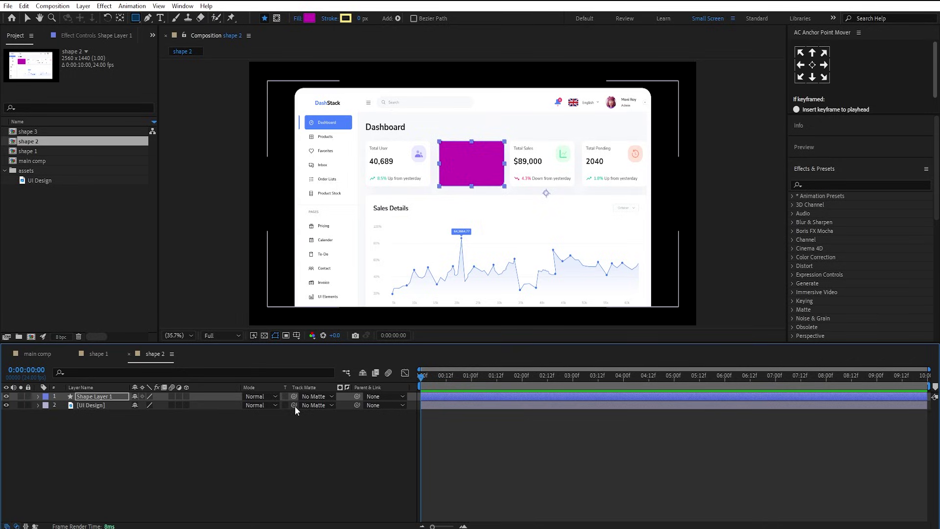
drag(294, 405, 108, 395)
key(apostrophe)
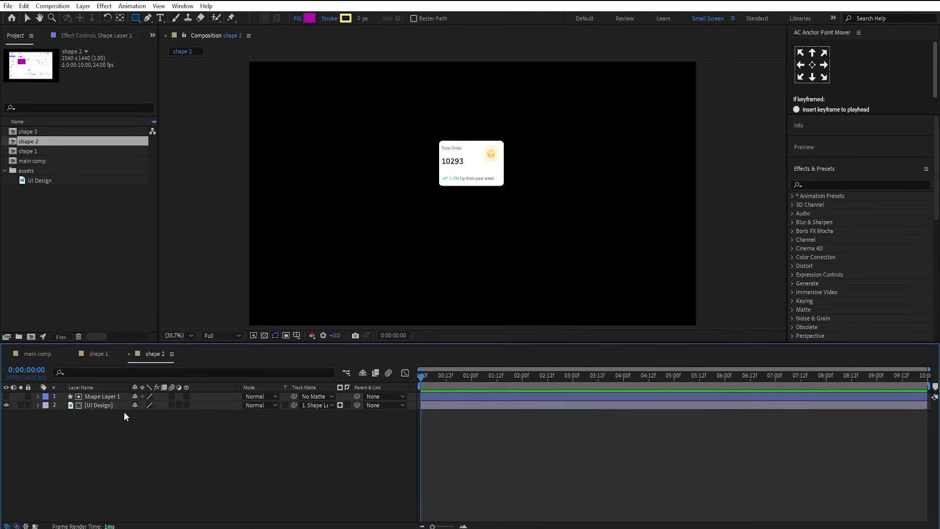
- In the shape 3 composition, move Shape Layer 1 horizontally over the Total Sales card and set it as the UI Design layer's track matte
double_click(38, 133)
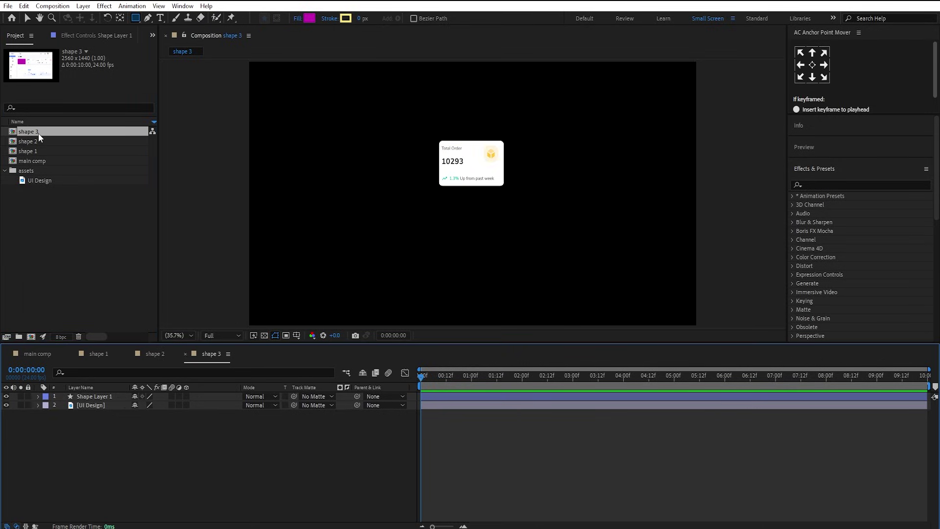
key(apostrophe)
click(98, 398)
key(shift+Right)
key(shift+Right)
key(shift+Right)
key(shift+Right)
key(shift+Right)
key(shift+Right)
key(shift+Right)
key(shift+Right)
key(shift+Right)
key(shift+Right)
key(shift+Right)
key(shift+Right)
key(shift+Right)
key(shift+Right)
key(shift+Right)
key(shift+Right)
key(shift+Right)
key(shift+Right)
key(shift+Right)
key(shift+Right)
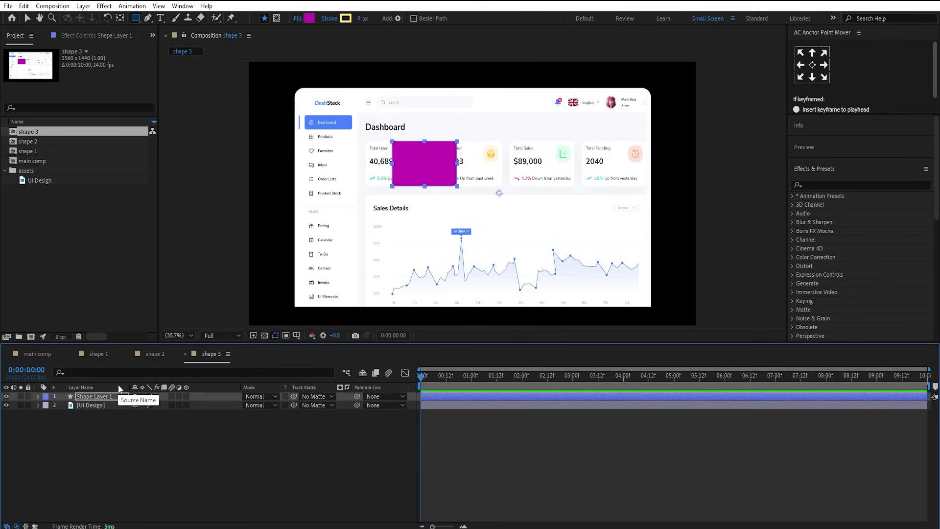
key(shift+Right)
key(shift+Right)
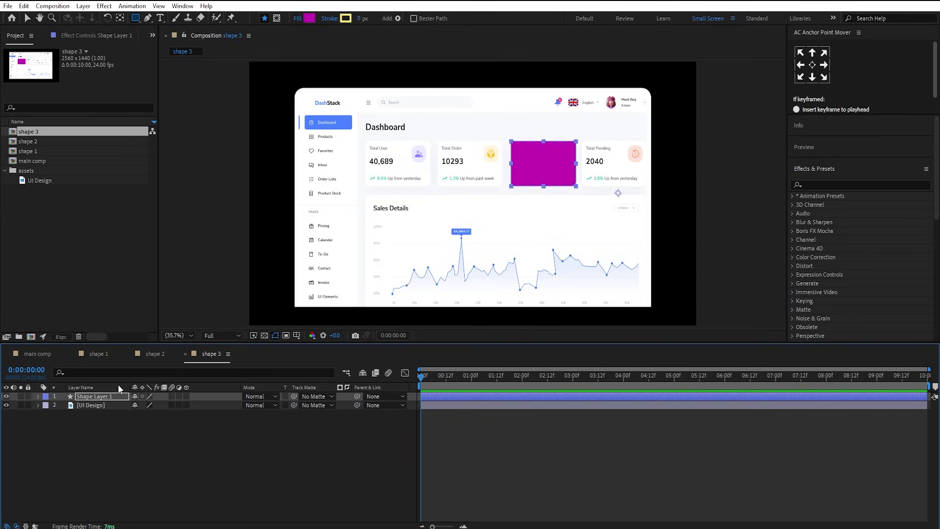
drag(294, 405, 126, 397)
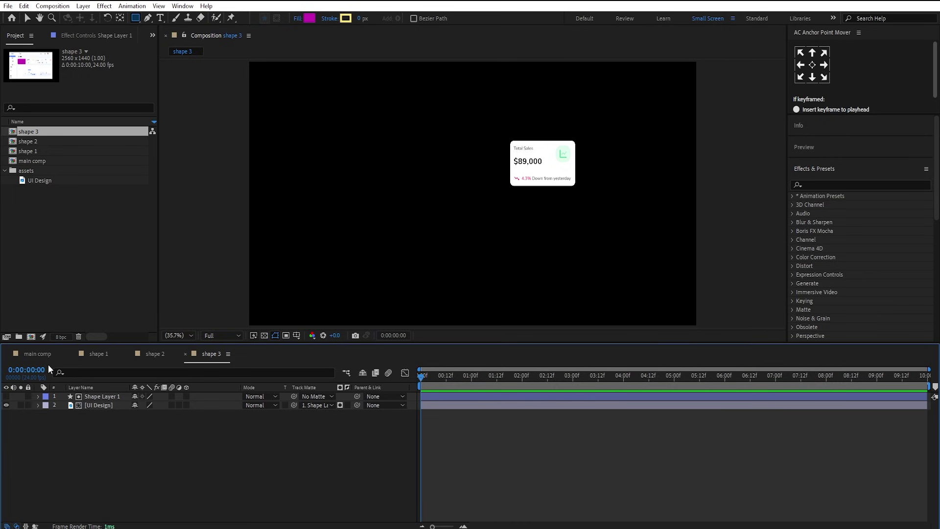
- In main comp, pre-compose the UI Design layer as UI Design Comp 1, moving all attributes into the new composition
click(38, 353)
click(153, 470)
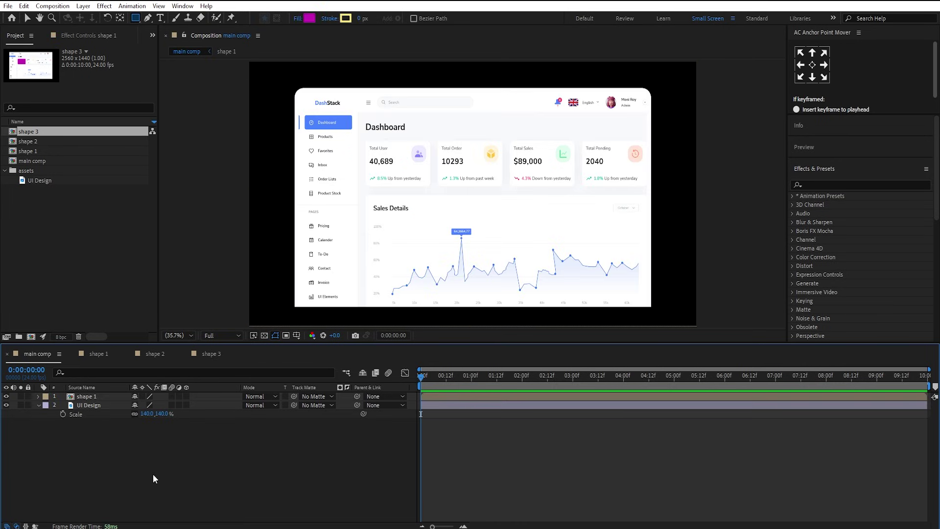
click(96, 408)
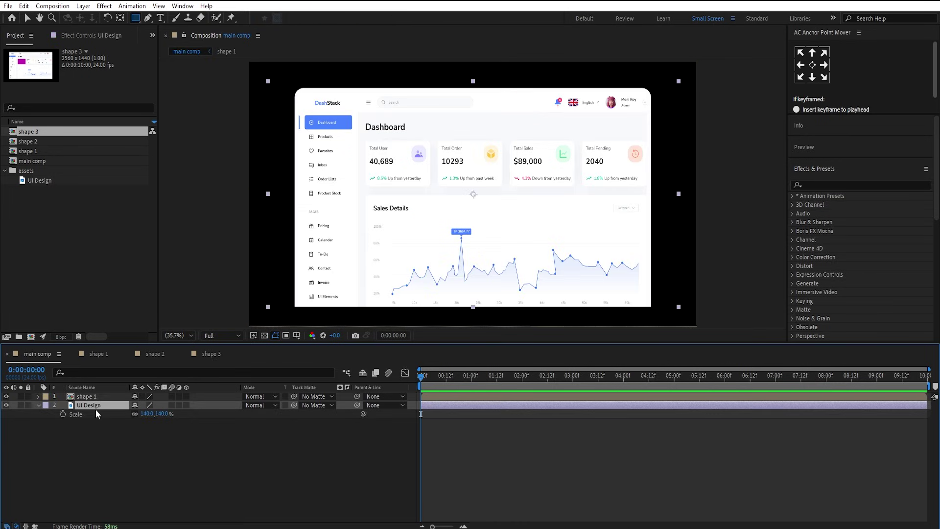
key(ctrl+shift+c)
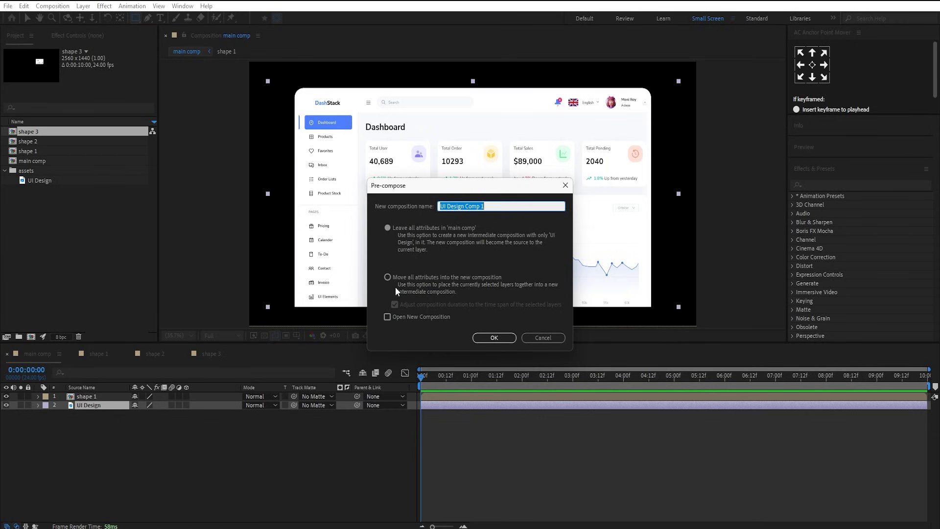
click(388, 277)
click(486, 341)
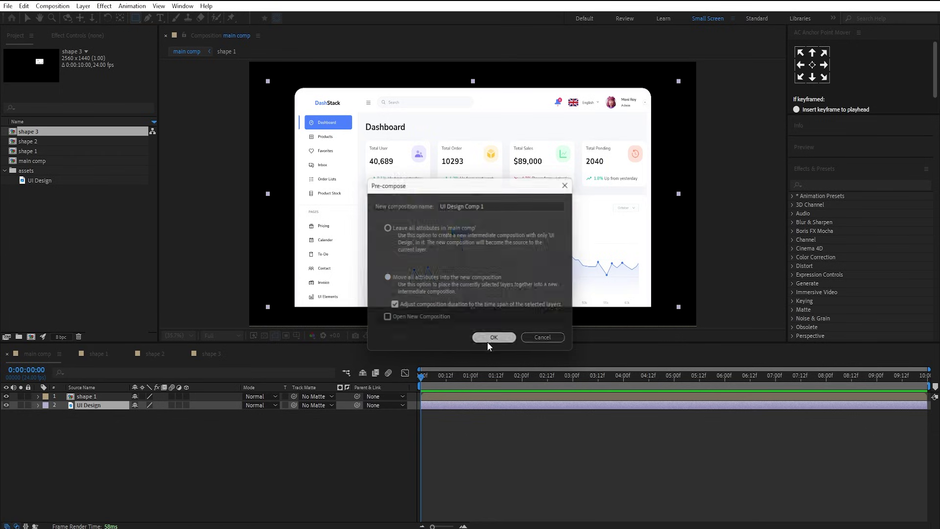
- In UI Design Comp 1, cover the Total User, Total Order and Total Sales cards with a rectangle filled with the sampled dashboard background colour
double_click(461, 408)
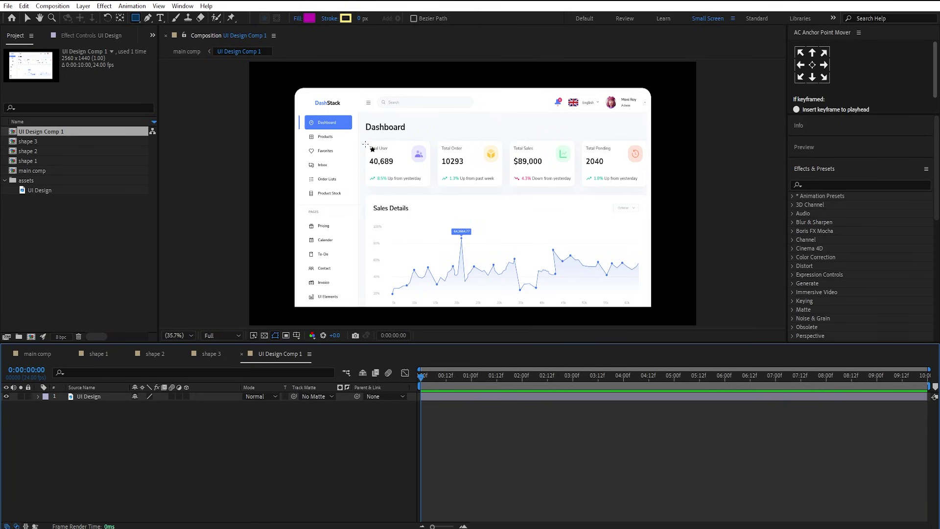
mouse_move(363, 136)
mouse_down()
mouse_move(514, 189)
mouse_move(581, 191)
mouse_up()
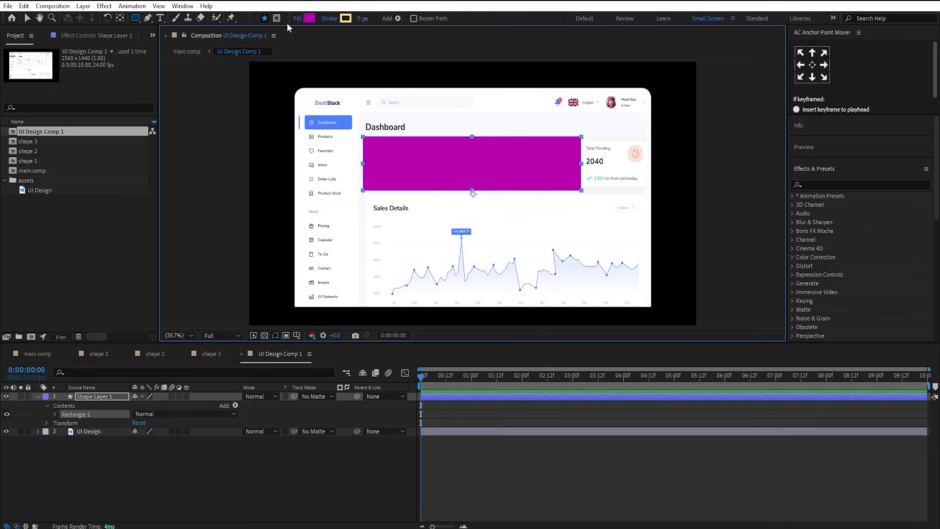
click(310, 18)
click(335, 346)
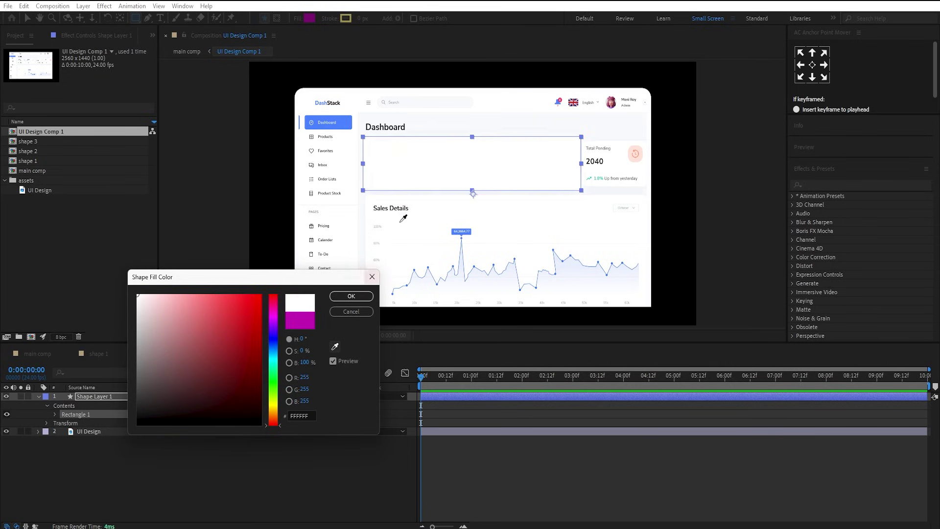
click(432, 134)
click(351, 296)
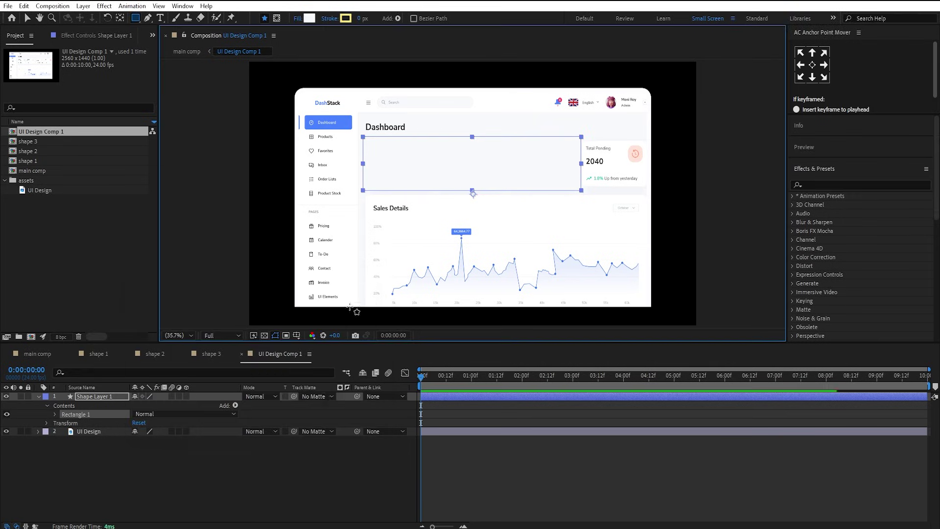
click(231, 466)
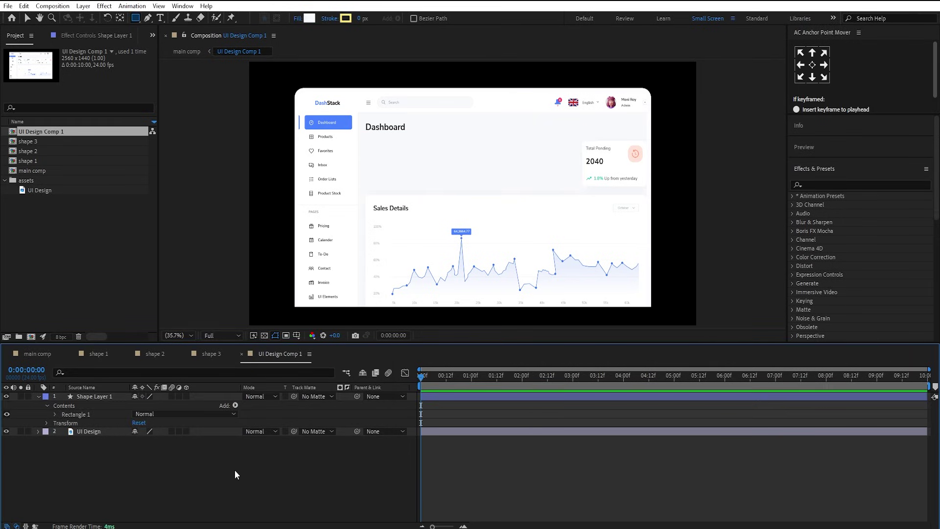
- Add the shape 2 and shape 3 compositions above shape 1 in main comp and check them by toggling UI Design Comp 1's visibility
key(ctrl+w)
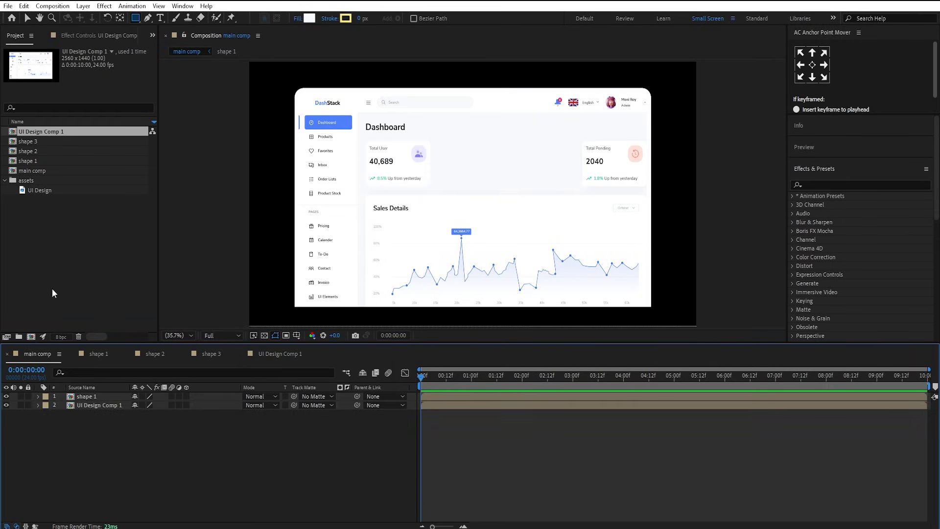
click(36, 140)
ctrl+click(34, 152)
drag(35, 152, 91, 394)
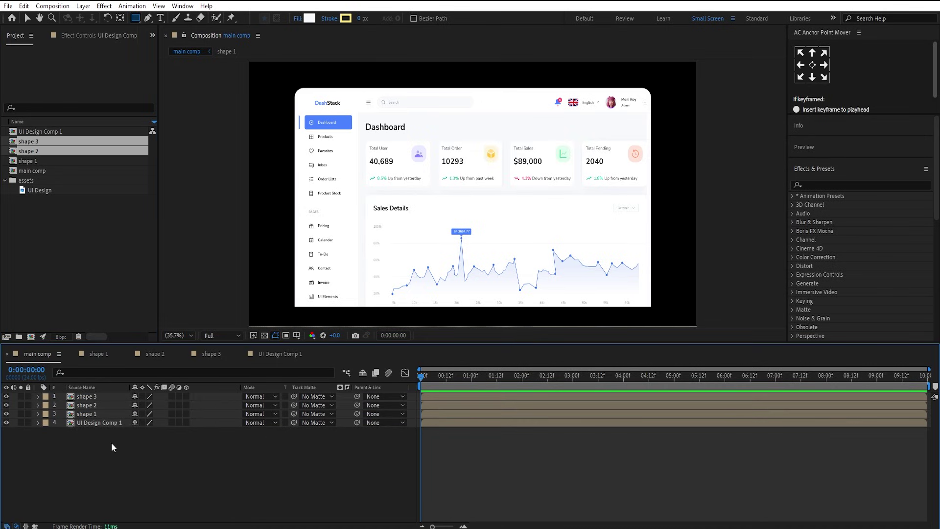
click(7, 423)
click(6, 422)
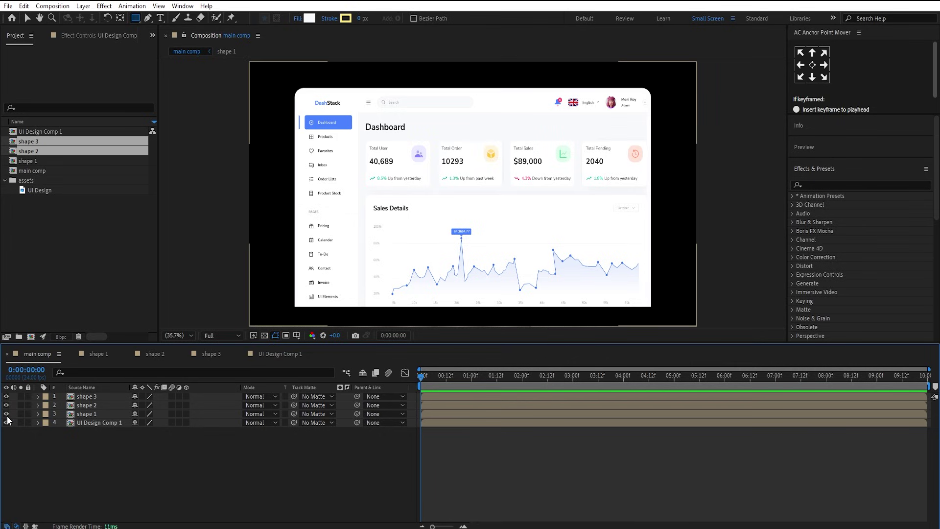
- Turn the three shape layers and UI Design Comp 1 into 3D layers in main comp
drag(84, 471, 119, 404)
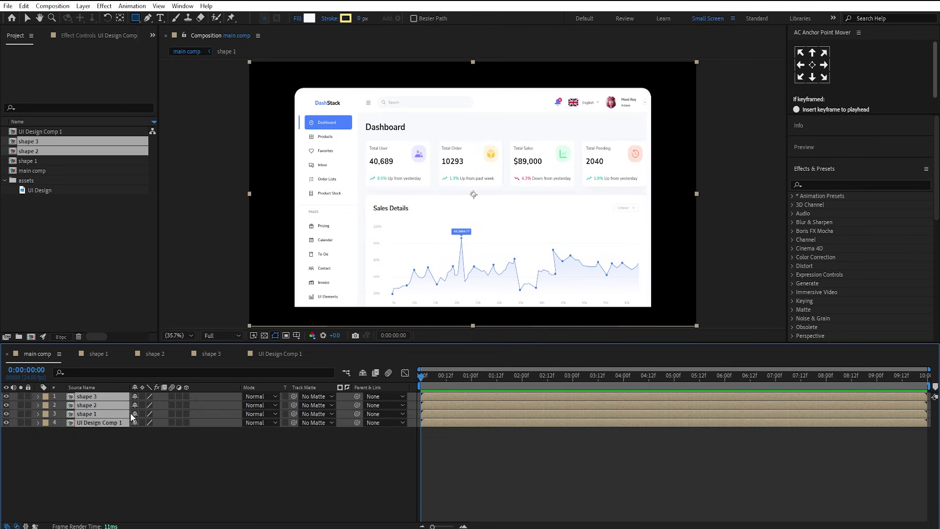
click(187, 398)
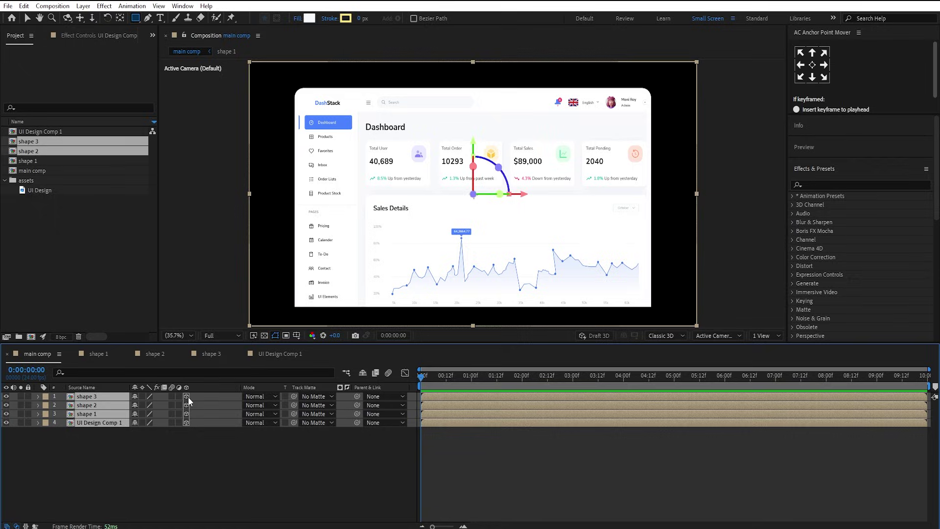
click(166, 439)
- Add a two-node camera with the 50mm preset to main comp
right_click(166, 439)
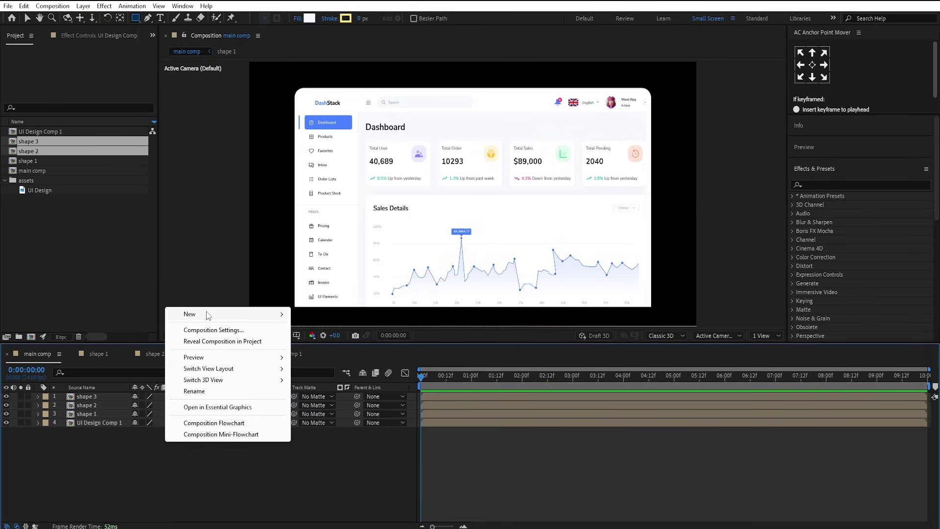
mouse_move(208, 314)
click(317, 363)
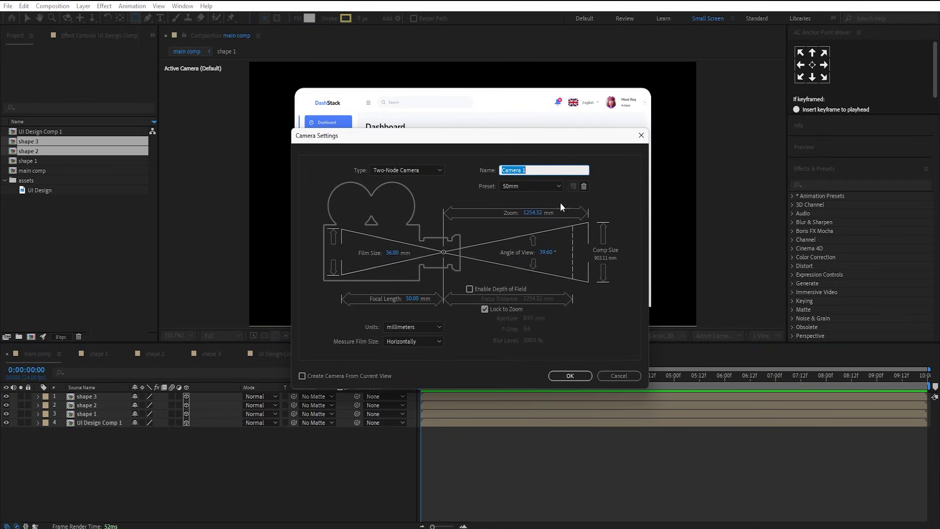
click(570, 376)
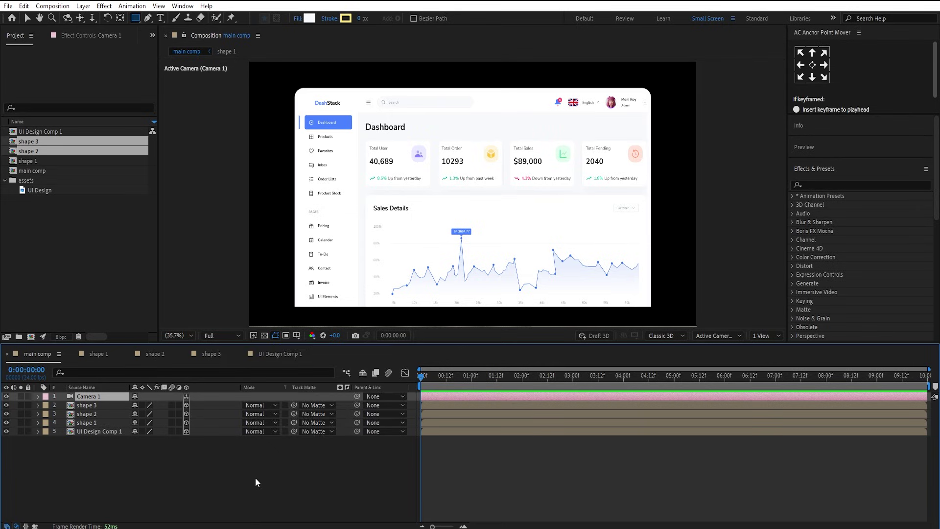
- Add a null object to main comp, parent Camera 1 to it and make the null a 3D layer
right_click(254, 477)
mouse_move(295, 350)
click(406, 413)
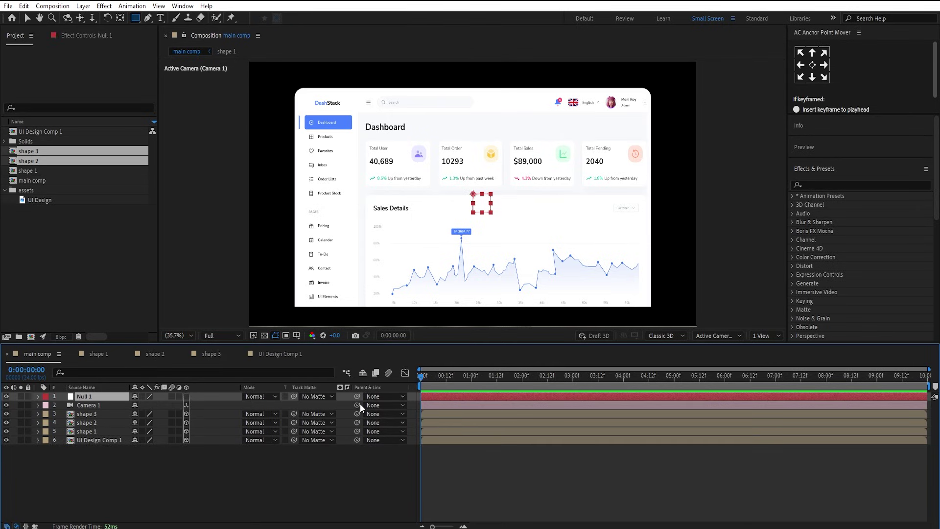
drag(357, 405, 92, 399)
click(186, 397)
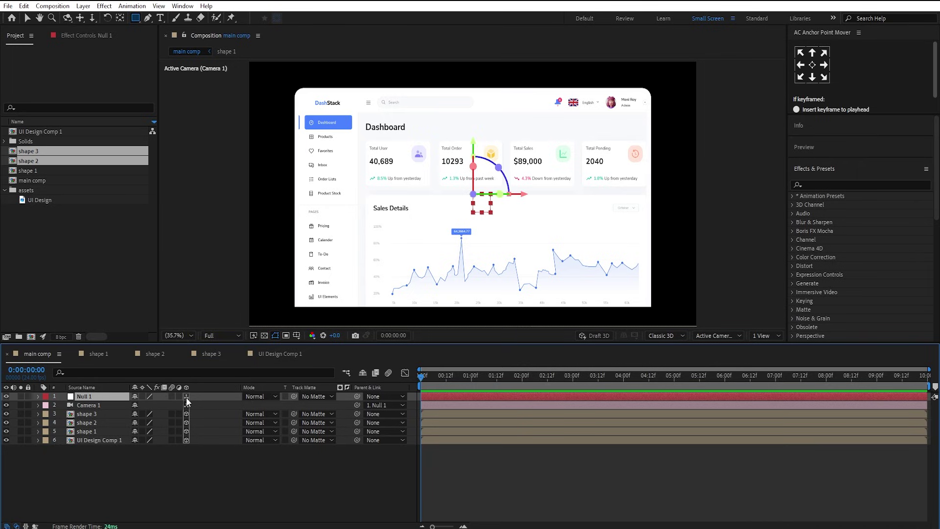
- Set starting keyframes at 0:00:00:00 for Null 1's Position, Scale, X Rotation and Y Rotation
key(p)
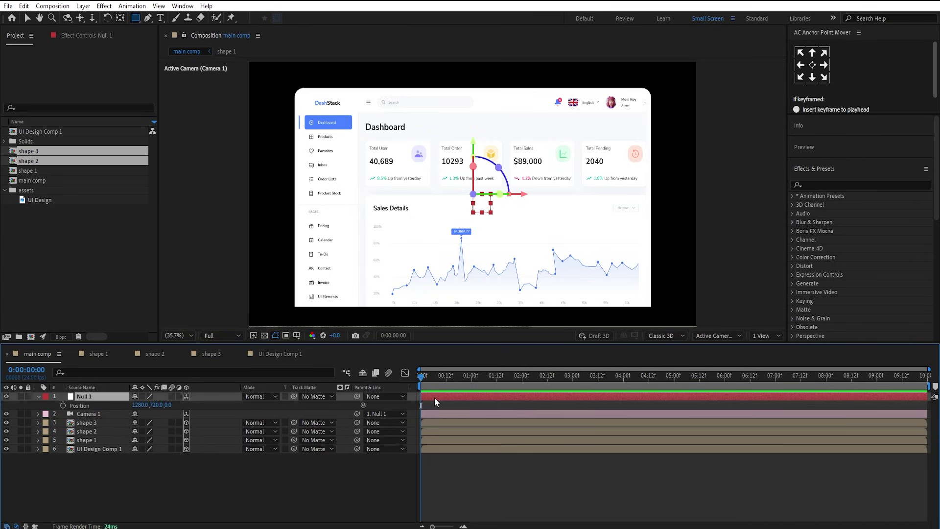
key(shift+r)
key(shift+s)
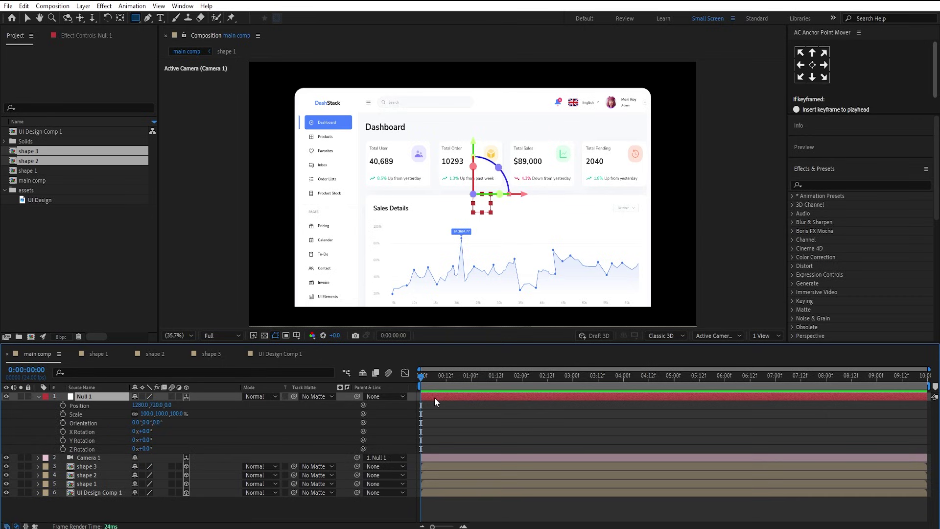
click(63, 405)
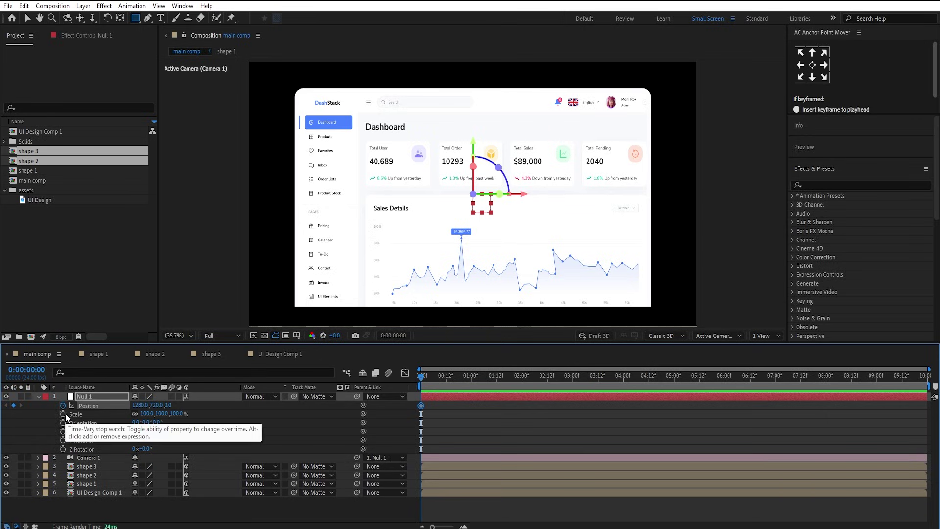
click(63, 414)
click(63, 431)
click(63, 440)
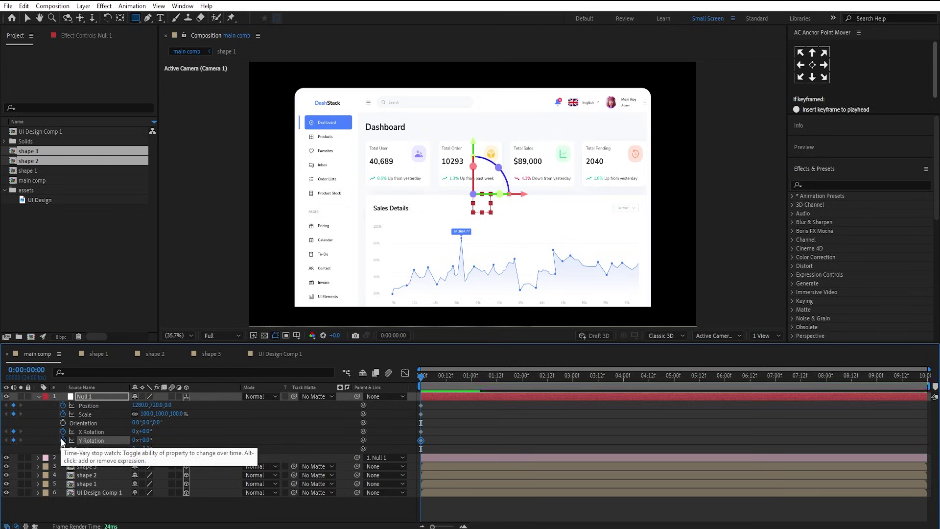
- At 0:00:02:00, keyframe Null 1 with X Rotation 30°, Y Rotation 25°, Scale 80% and X position 1306
click(522, 382)
click(484, 423)
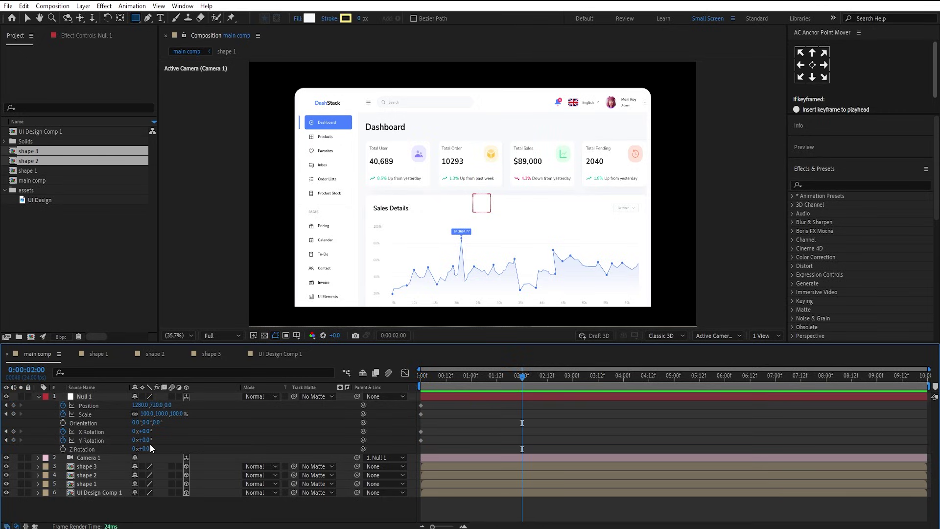
click(145, 432)
key(Return)
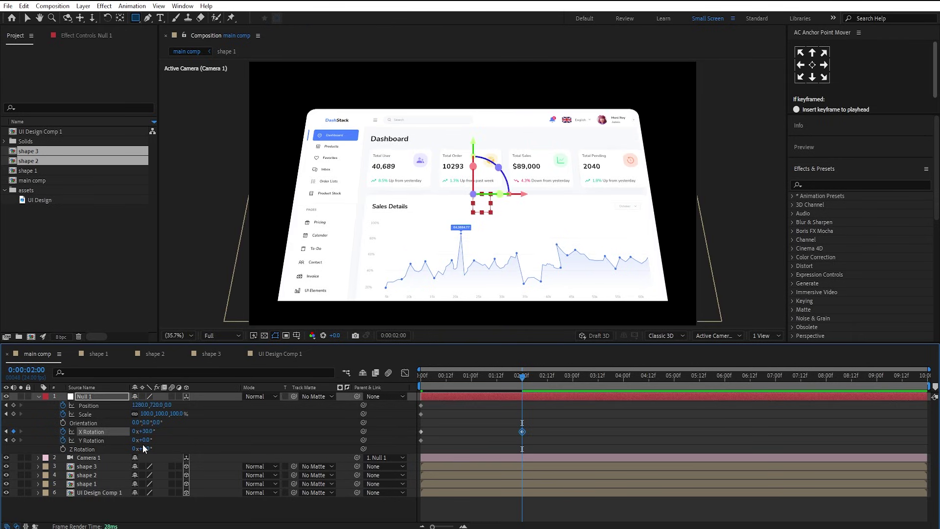
text(25)
key(Return)
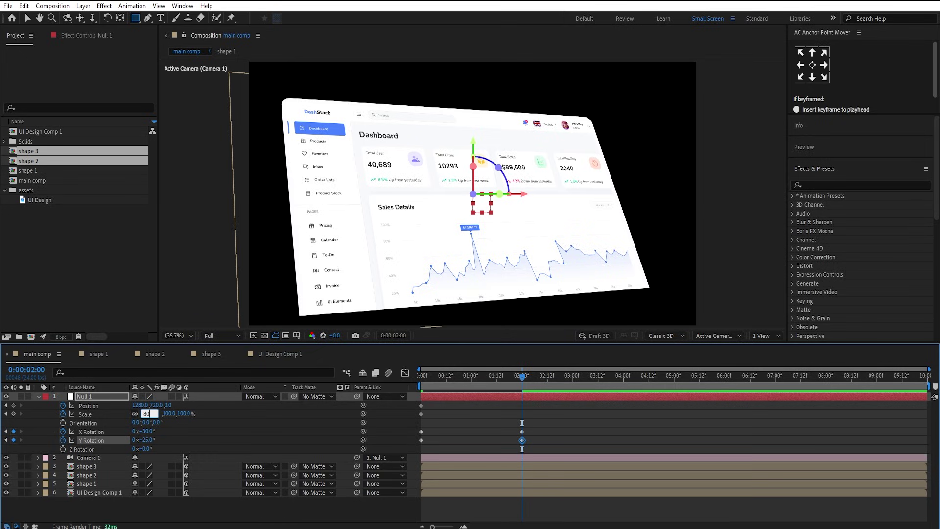
key(Return)
mouse_move(150, 405)
mouse_down()
mouse_move(162, 406)
mouse_move(150, 409)
mouse_up()
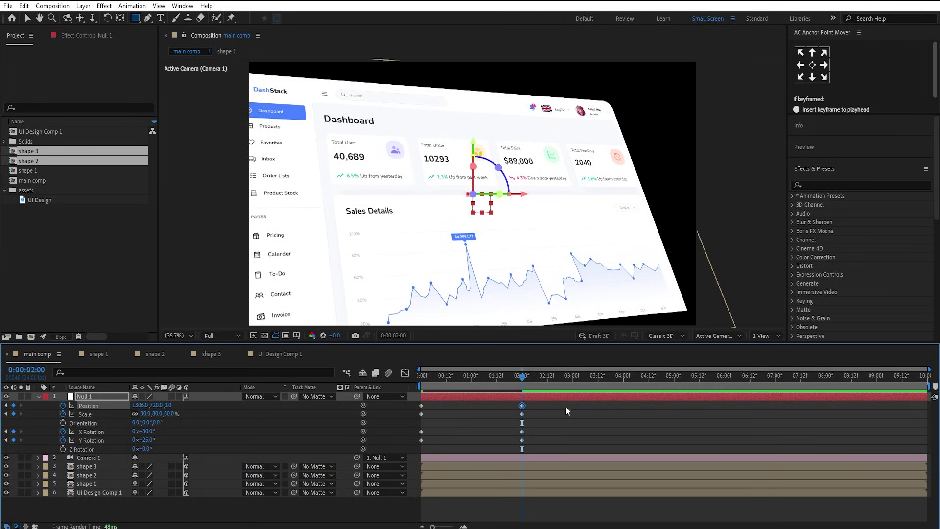
- Copy Null 1's four keyframes from 0:00:02:00 and paste them at 0:00:04:00
click(623, 376)
drag(513, 404, 539, 447)
key(ctrl+c)
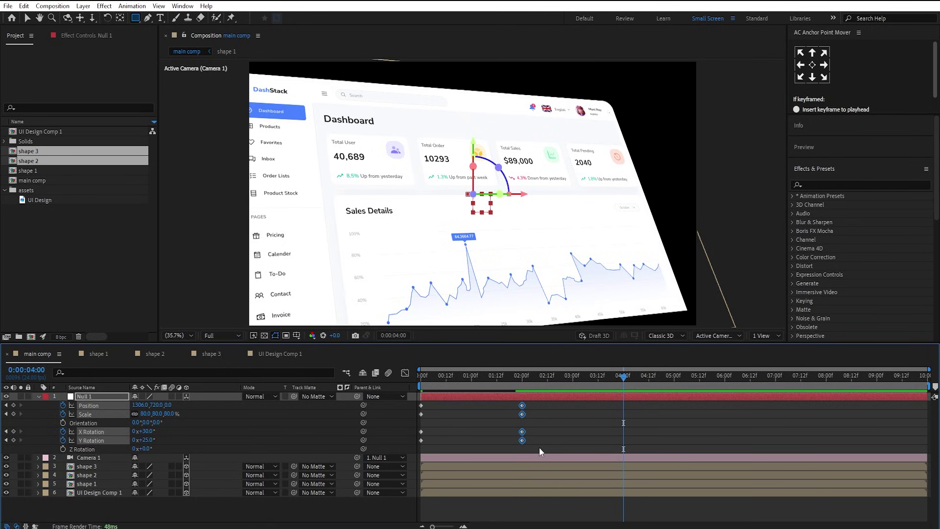
key(ctrl+v)
- Copy Null 1's starting keyframes to 0:00:05:15 and apply Easy Ease to all of its keyframes
drag(687, 383, 705, 392)
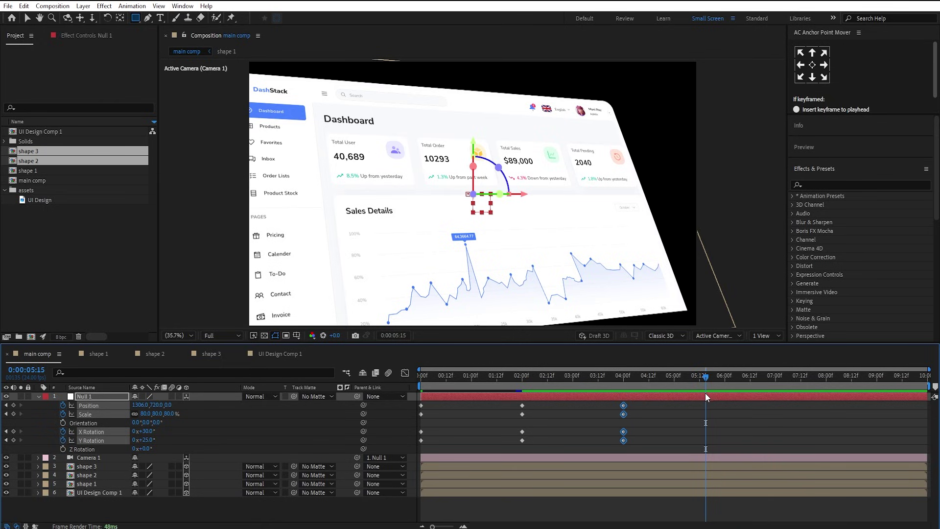
drag(445, 403, 409, 454)
key(ctrl+v)
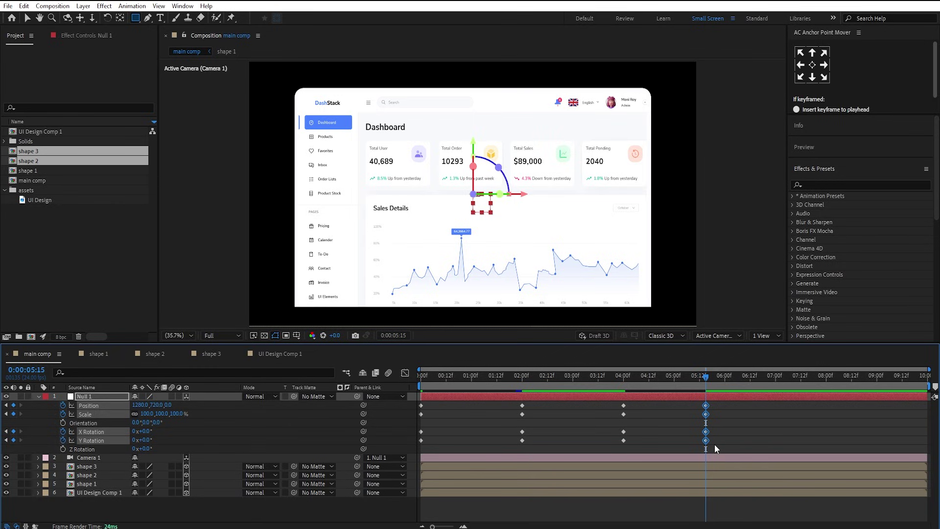
drag(748, 445, 415, 397)
key(F9)
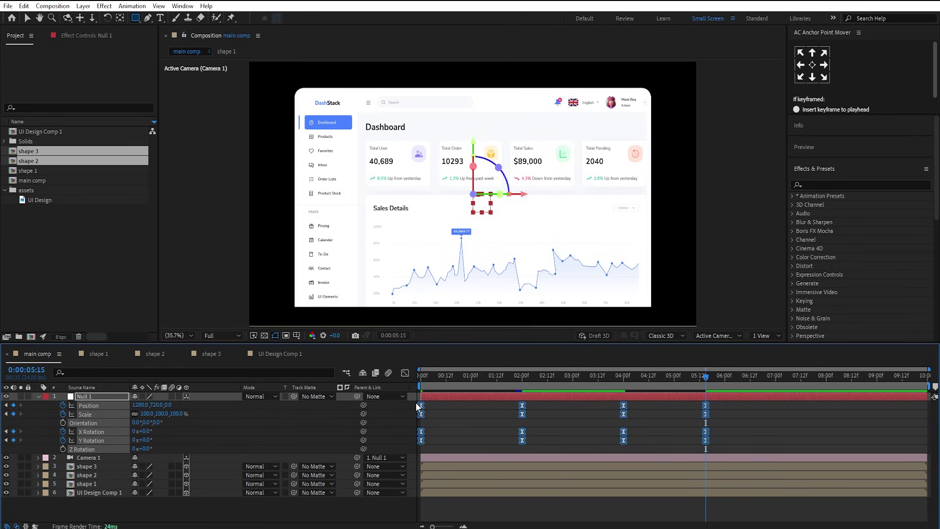
- Steepen the easing of all Null 1 keyframes into sharp mid-move peaks in the speed graph and preview the camera move
click(406, 371)
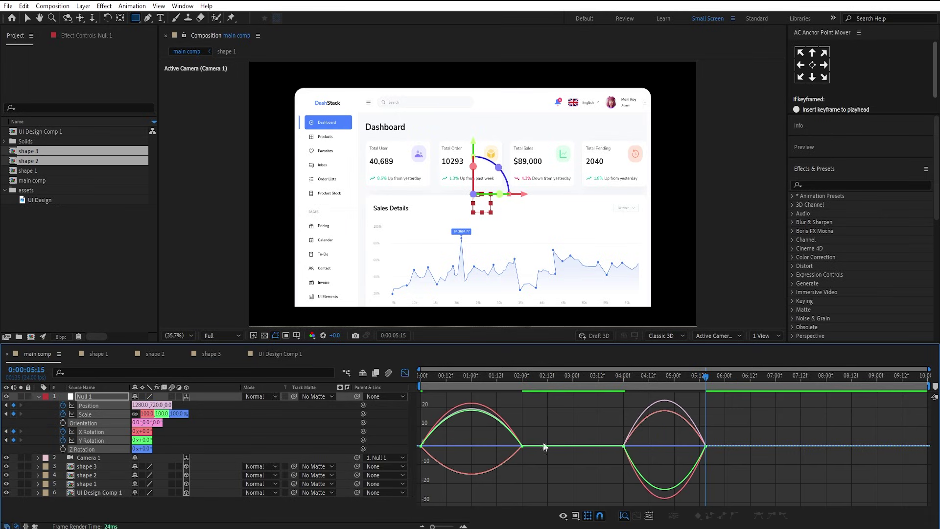
drag(788, 422, 337, 470)
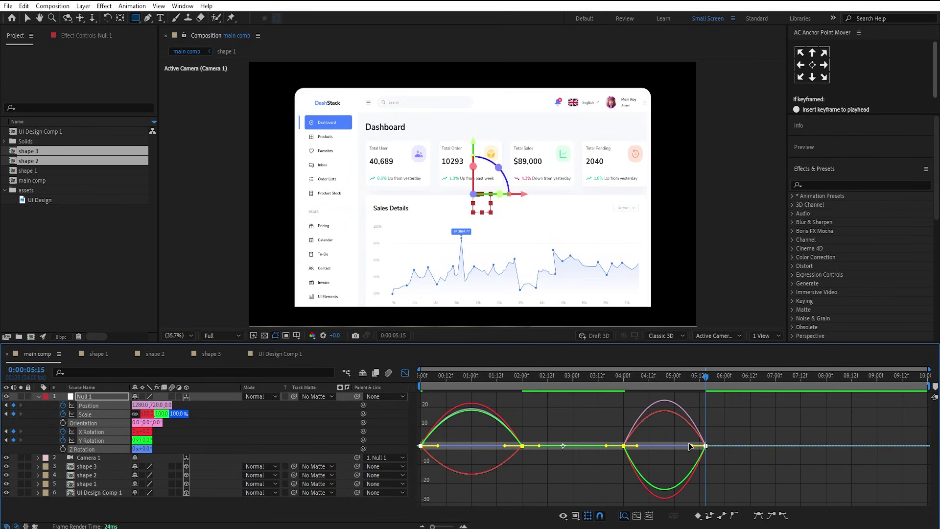
drag(691, 446, 651, 447)
drag(429, 378, 422, 383)
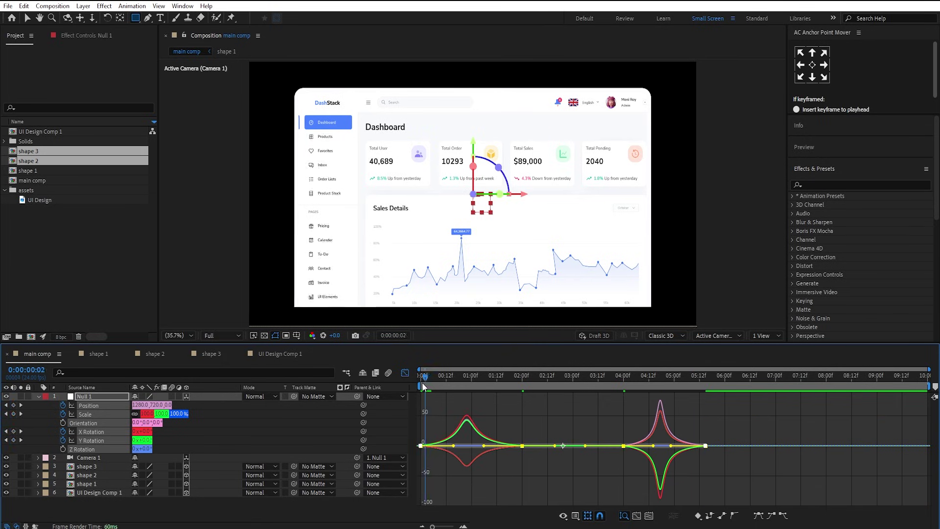
key(space)
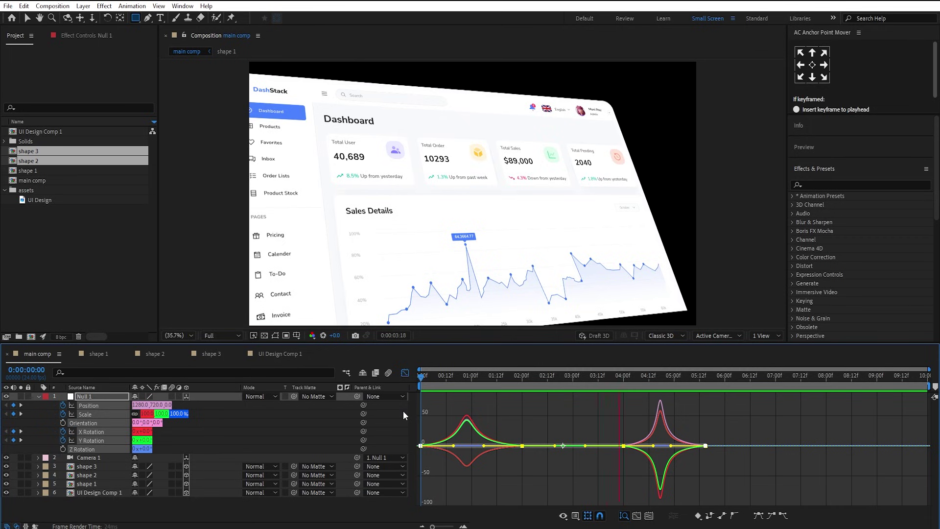
click(444, 385)
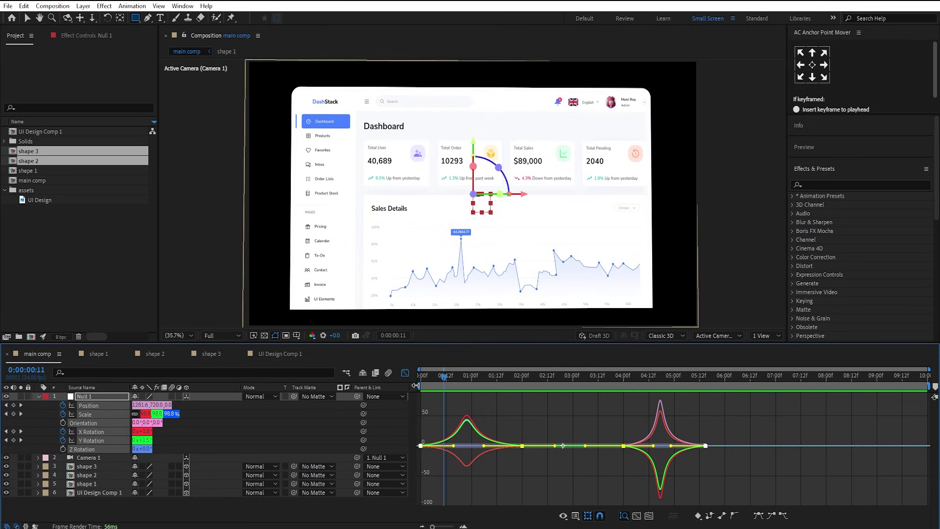
- Leave the graph view and set Null 1's Y Rotation to 28° at 0:00:04:00
click(405, 373)
click(570, 427)
click(626, 385)
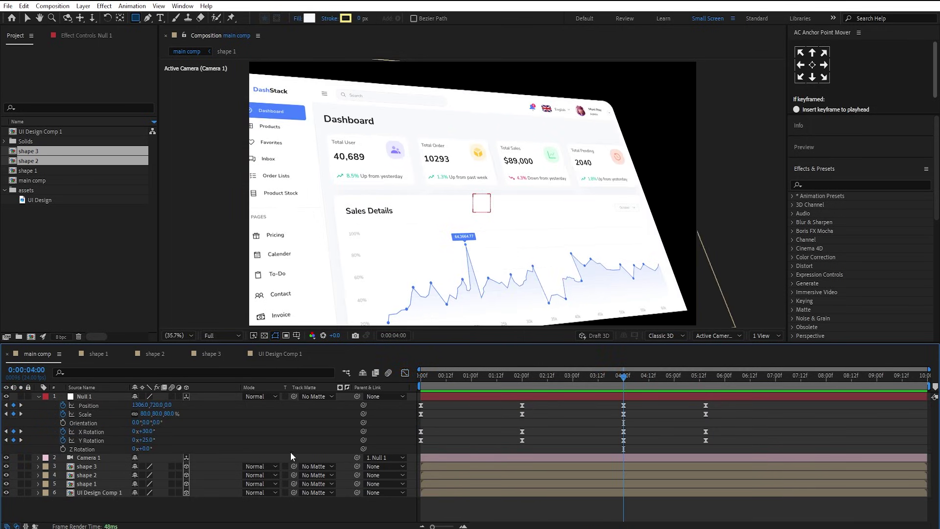
click(145, 440)
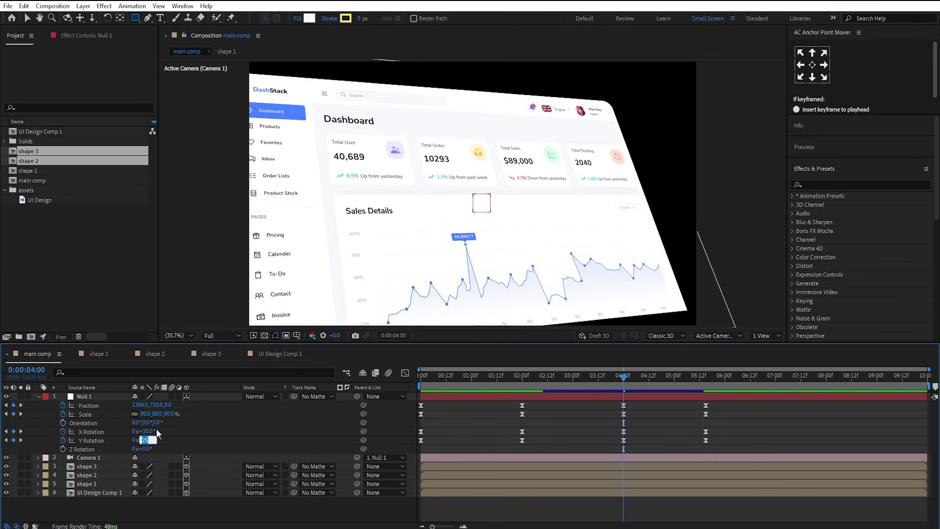
text(28)
key(Return)
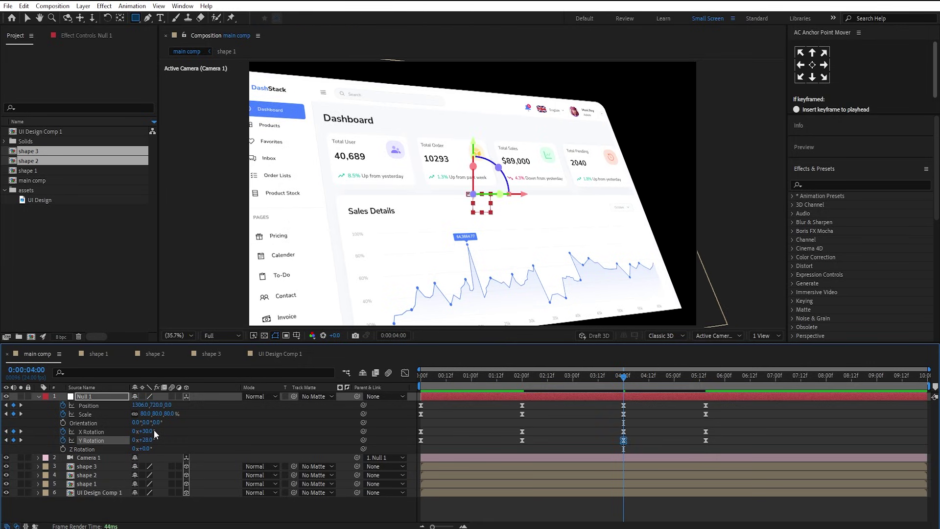
- Create a Position keyframe on the shape 1 layer and place it at 0:00:01:11
click(456, 387)
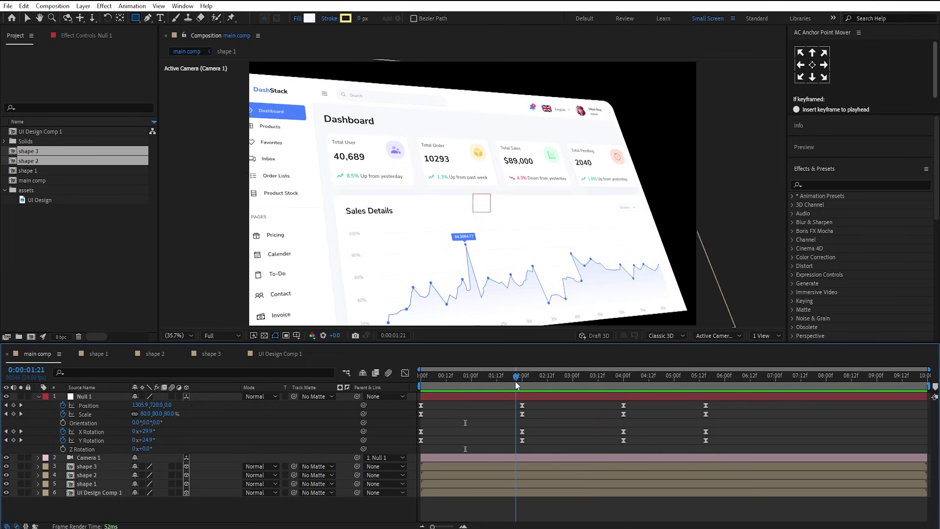
drag(515, 381, 523, 383)
click(492, 485)
key(p)
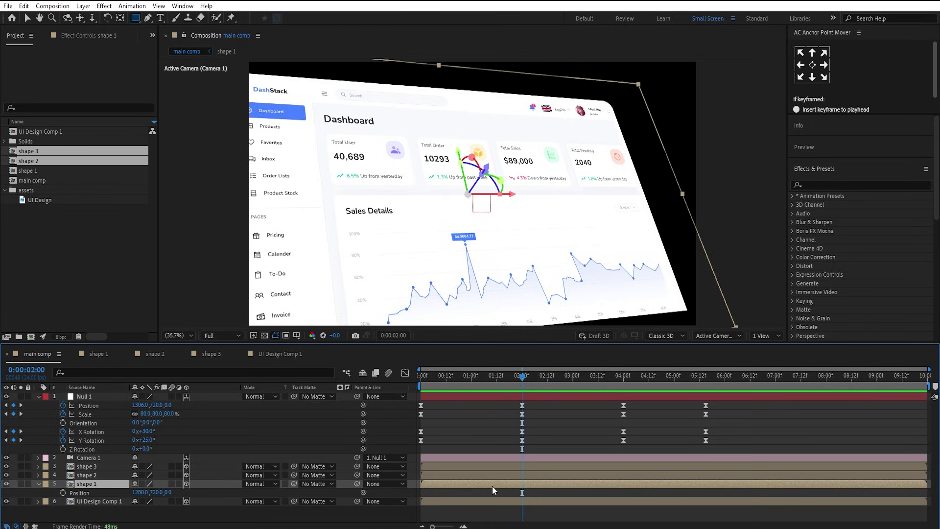
click(62, 493)
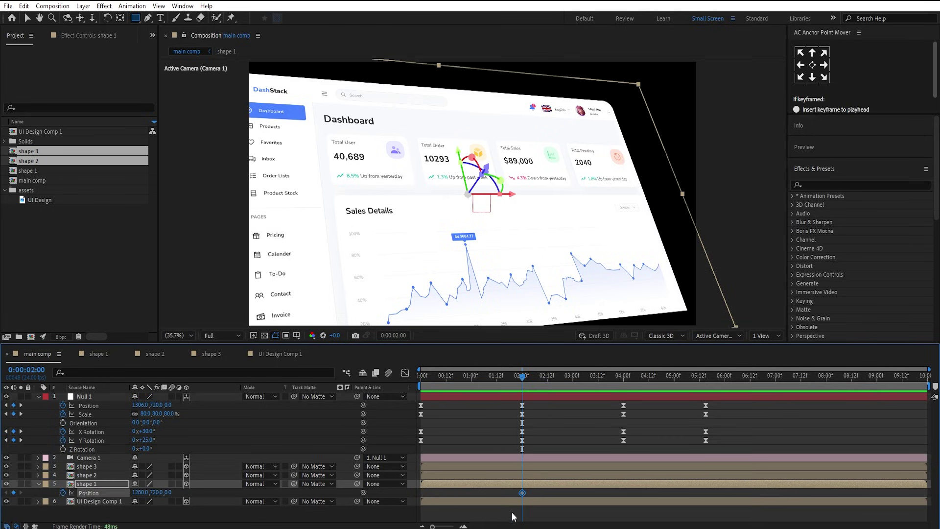
drag(522, 493, 495, 493)
- At 0:00:02:10, lift the shape 1 card toward the camera to a Z position of about -119.7
key(shift+Page_Down)
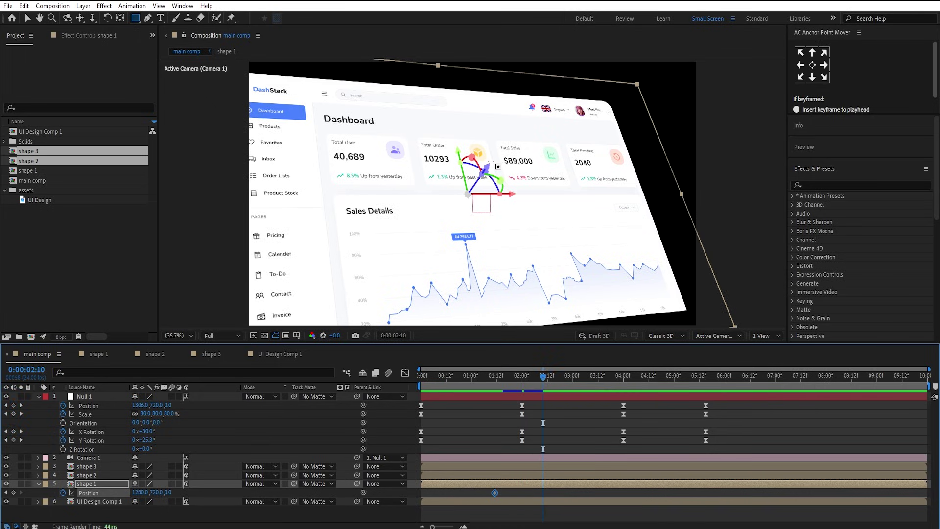
key(v)
drag(485, 169, 496, 153)
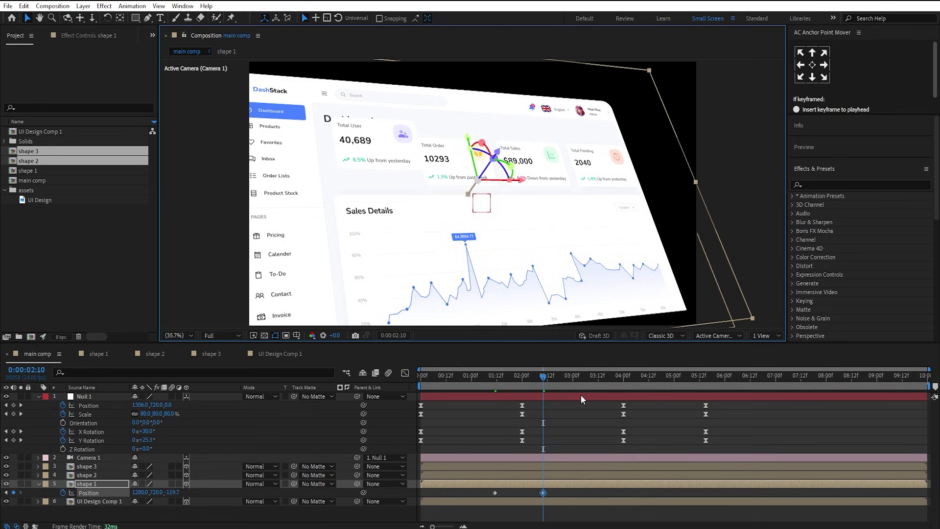
- Copy shape 1's first Position keyframe and paste it at 0:00:03:11 so the card returns to its place
drag(581, 381, 594, 386)
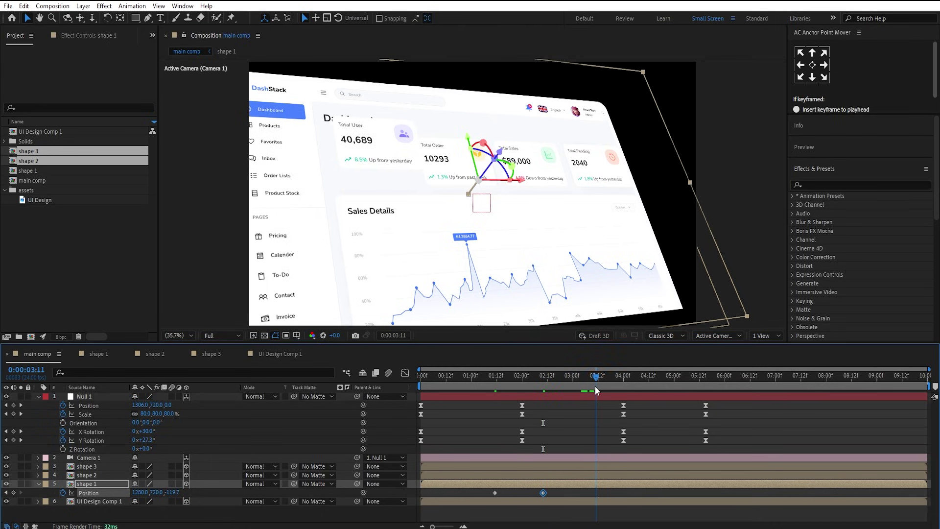
click(494, 493)
key(ctrl+c)
key(ctrl+v)
- Copy shape 1's three Position keyframes and paste them onto shape 2 starting at 0:00:02:10
click(562, 475)
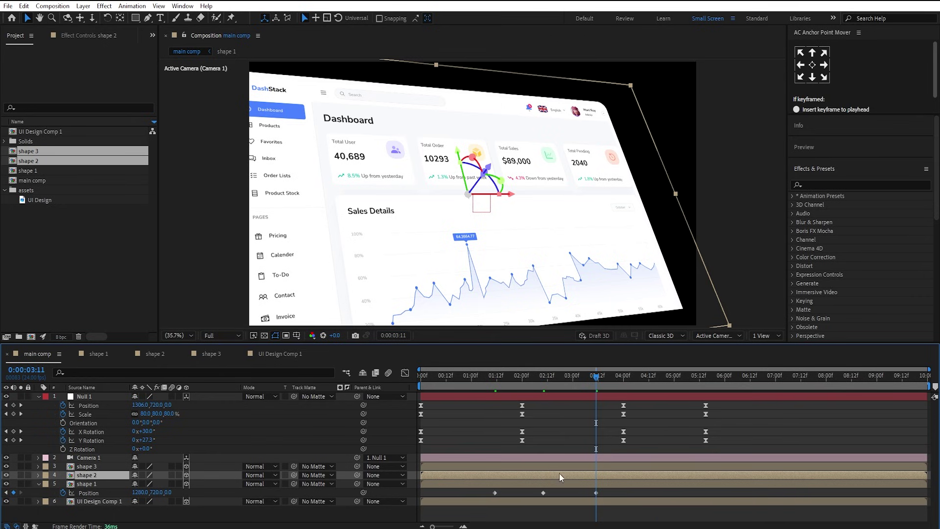
key(p)
key(j)
drag(610, 503, 488, 490)
click(522, 480)
click(527, 474)
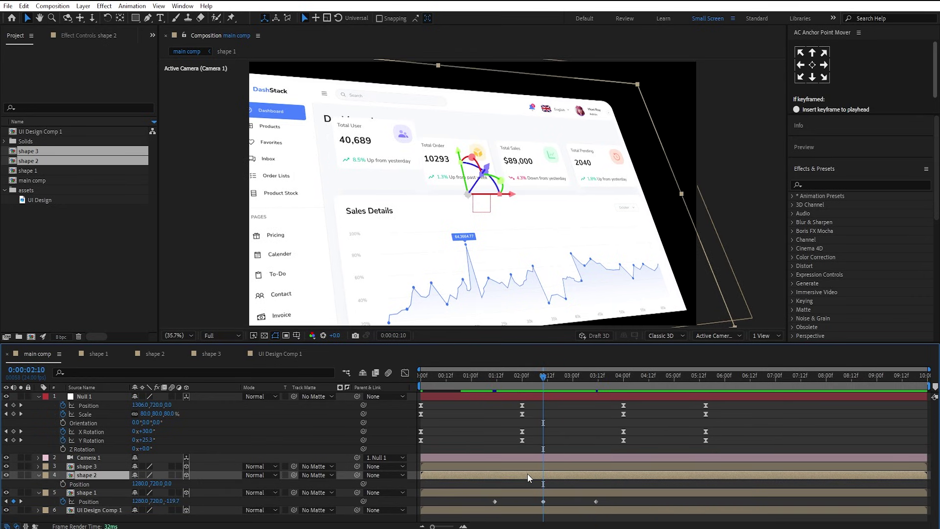
key(ctrl+v)
- Paste the same three Position keyframes onto shape 3 starting at 0:00:03:09
drag(558, 387, 605, 441)
click(604, 467)
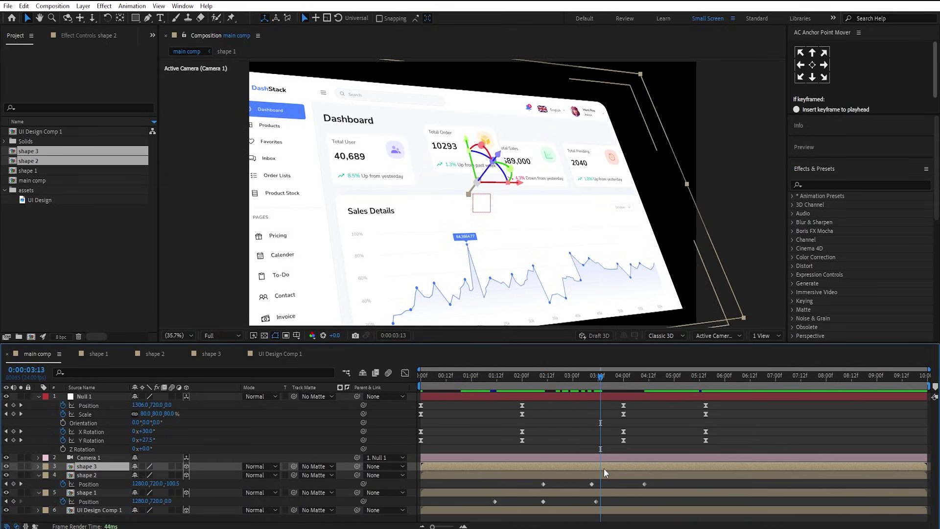
key(p)
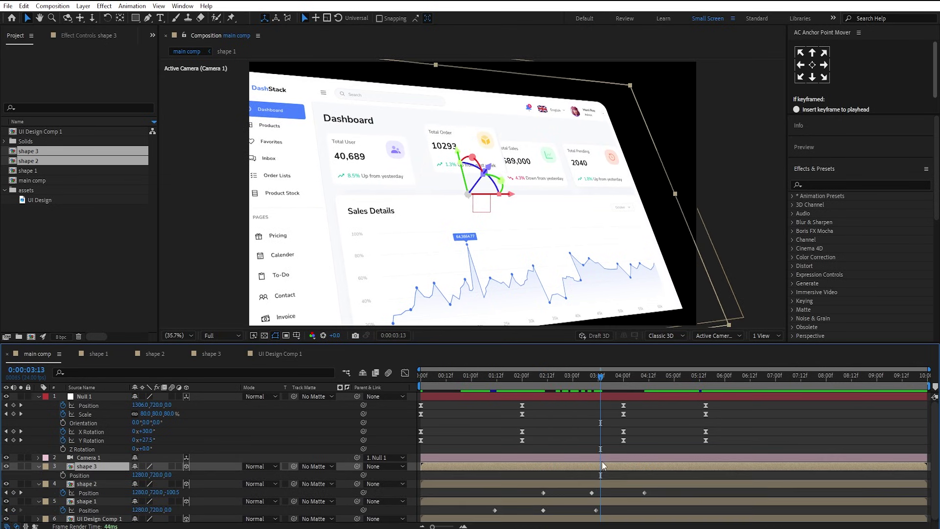
click(592, 387)
click(592, 387)
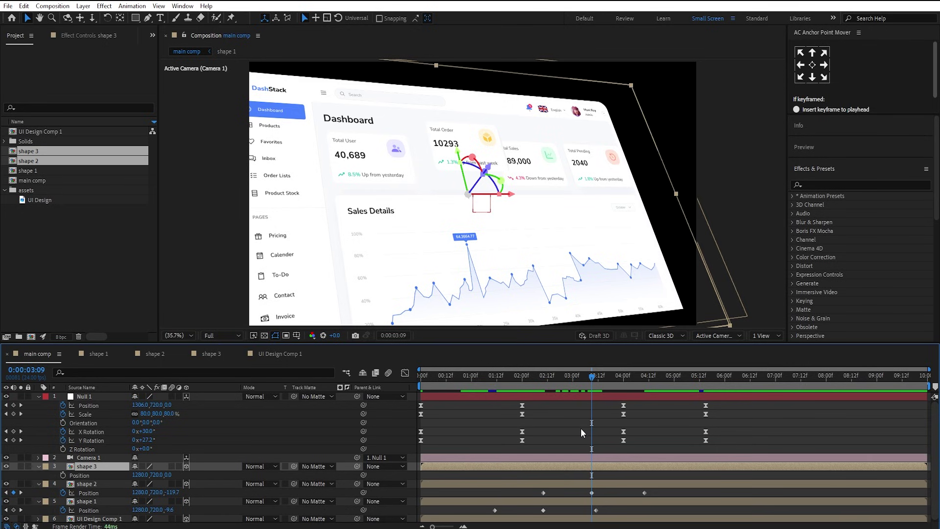
key(ctrl+v)
- Apply Easy Ease to the Position keyframes of shape 1, shape 2 and shape 3 and steepen their speed curves
drag(704, 472, 430, 524)
key(F9)
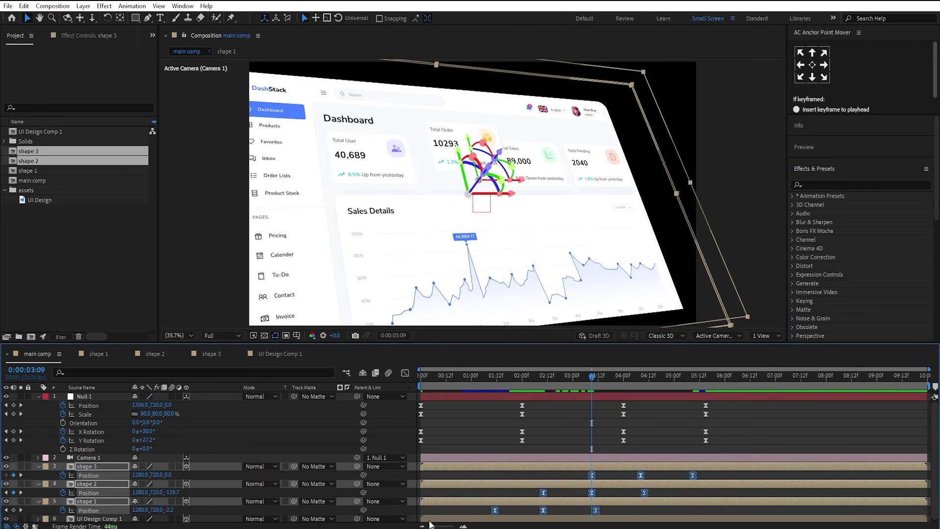
click(405, 373)
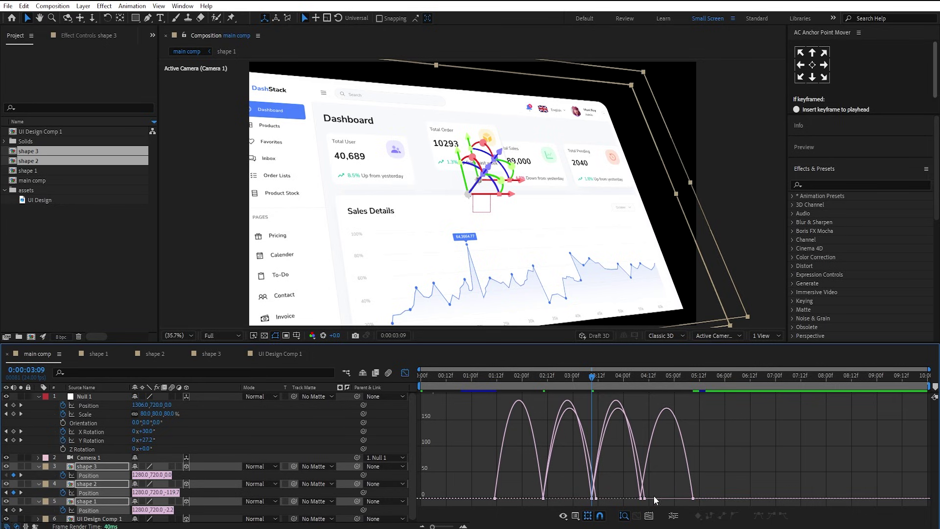
drag(754, 475, 424, 521)
drag(503, 495, 530, 504)
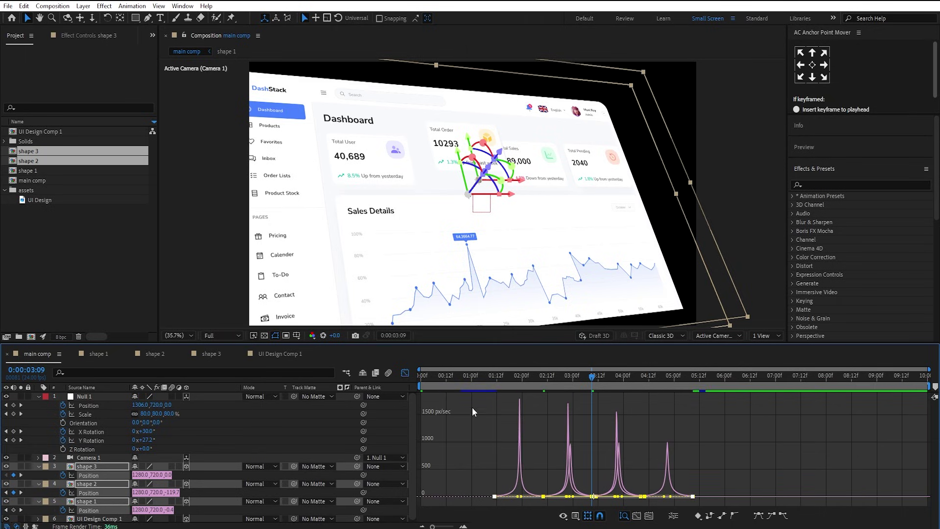
- Preview the card animation, leave the graph view and collapse the properties of all layers
click(476, 390)
key(space)
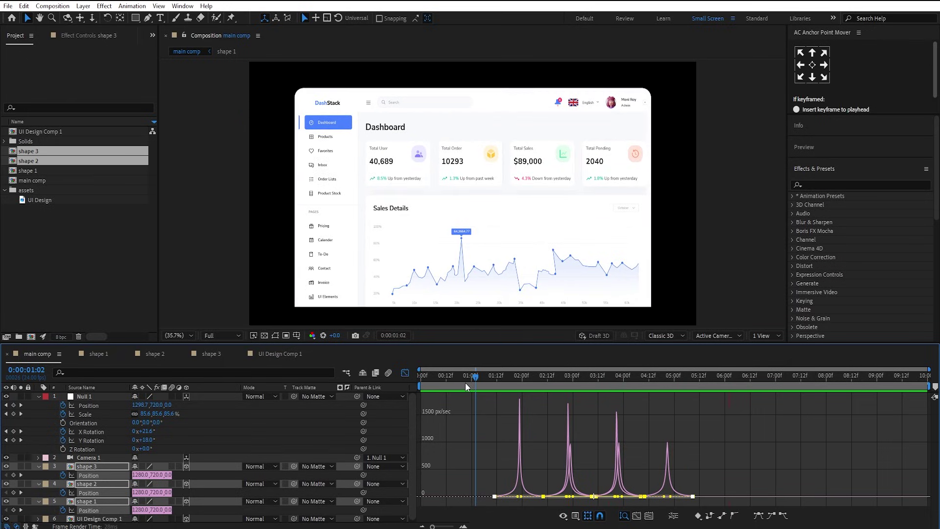
click(466, 383)
click(405, 373)
click(440, 410)
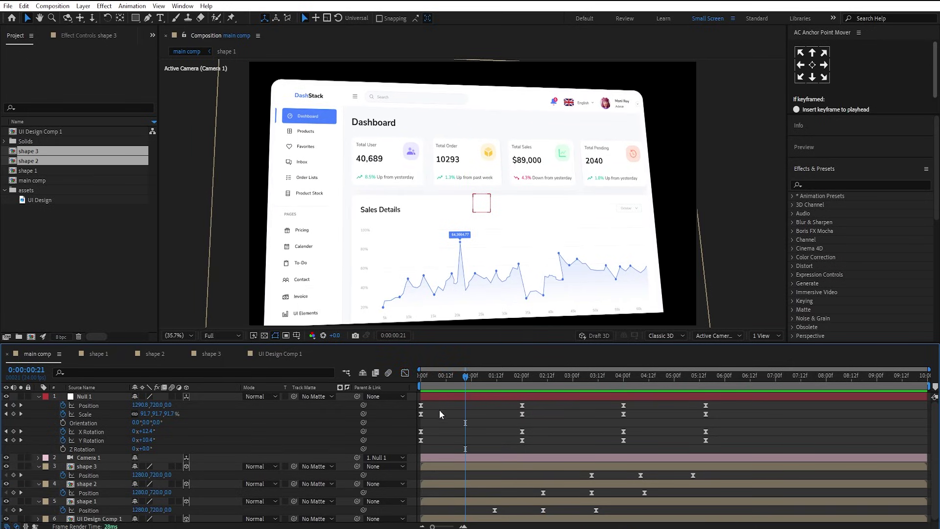
key(ctrl+a)
key(u)
click(519, 482)
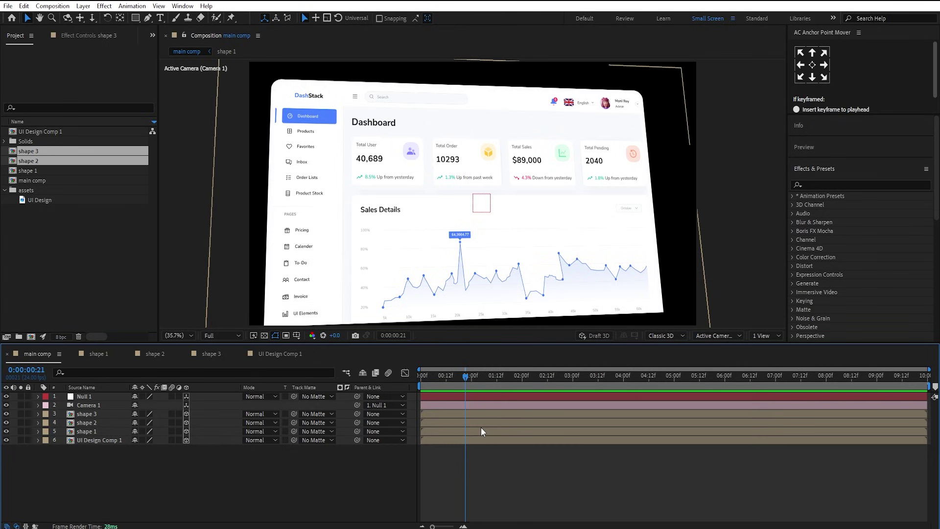
- Apply the Drop Shadow effect to the shape 1 layer
click(482, 431)
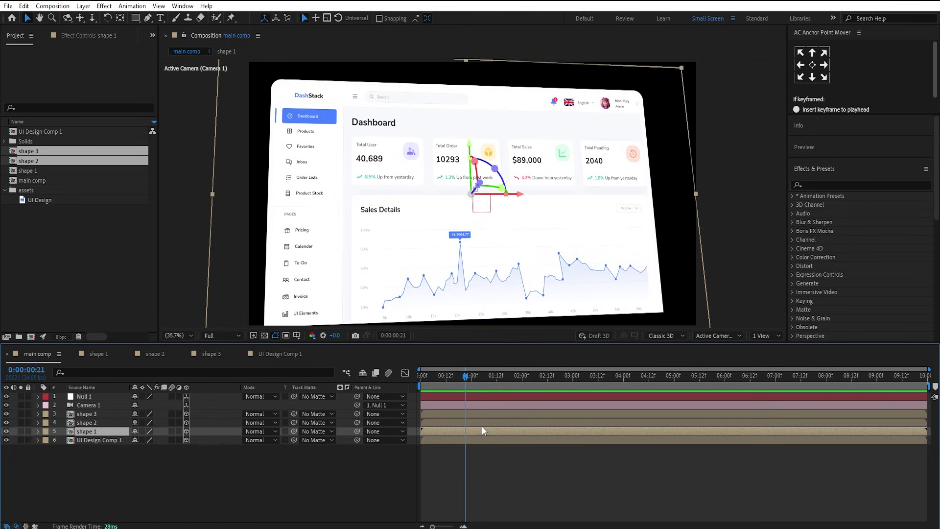
key(ctrl+space)
text(dr)
key(Return)
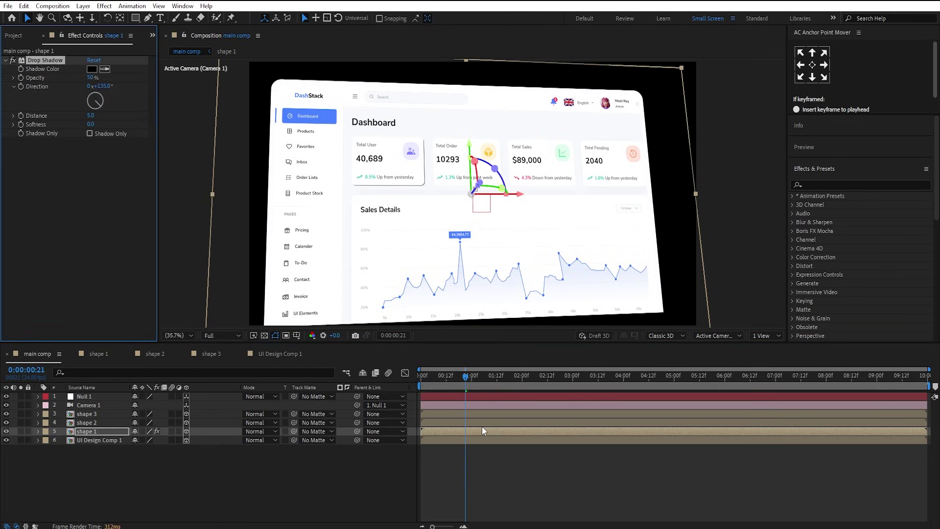
- At 0:00:01:11, keyframe shape 1's shadow Opacity at 0% and Distance at 0, and set its Direction to 200°
key(p)
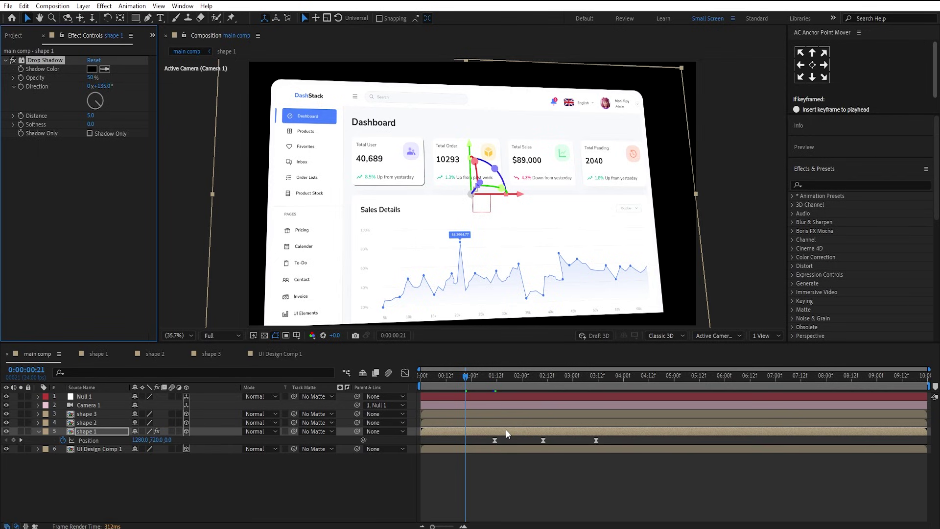
key(k)
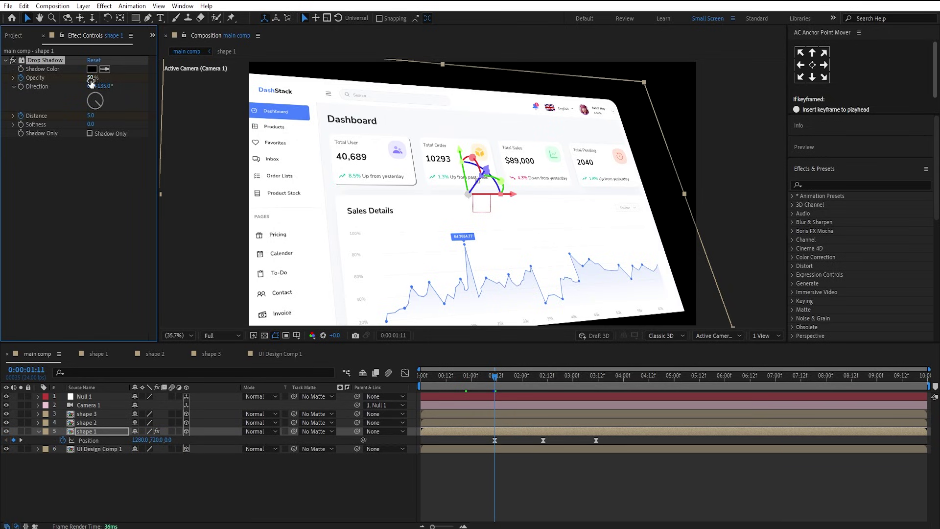
drag(90, 81, 21, 105)
drag(90, 115, 81, 116)
click(102, 86)
text(270)
key(Return)
key(u)
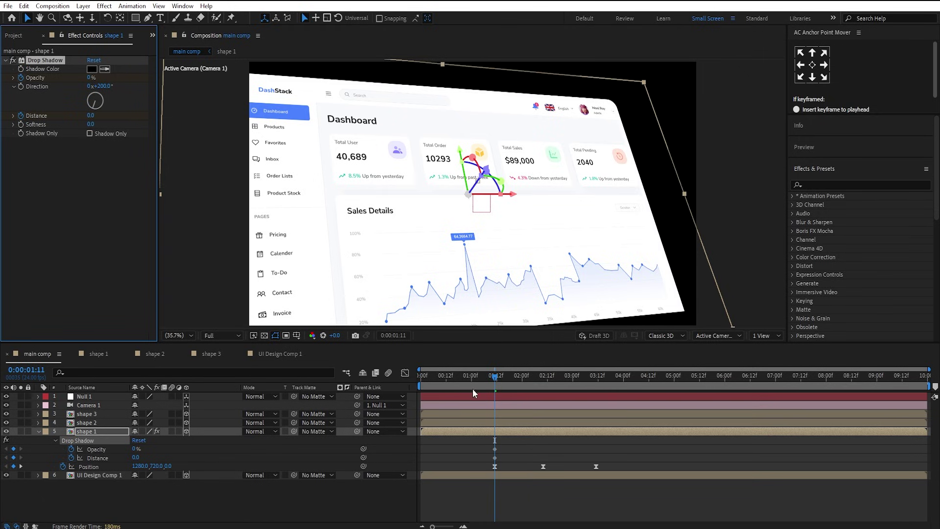
- At 0:00:02:10, keyframe shape 1's shadow Opacity at 45% and Distance at 100, and set its Softness to 30
key(k)
click(90, 78)
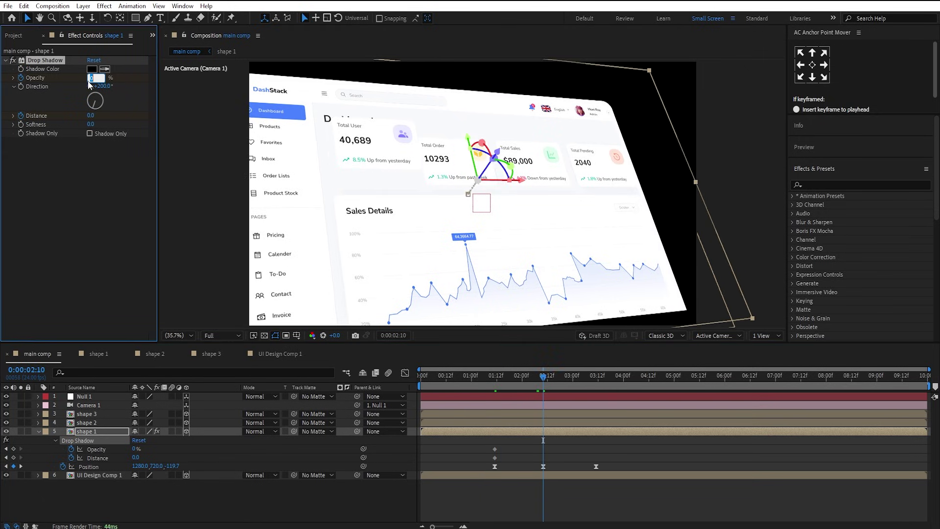
text(45)
key(Return)
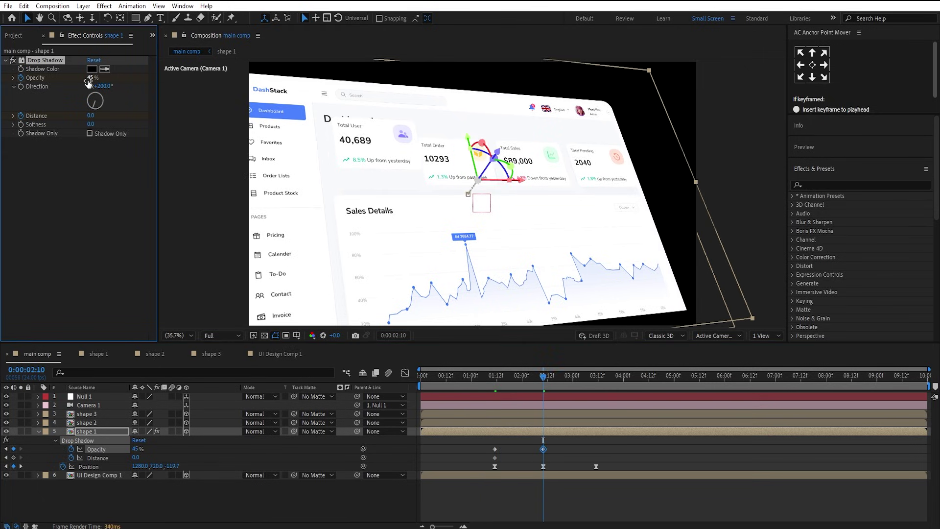
click(90, 116)
text(10)
key(Return)
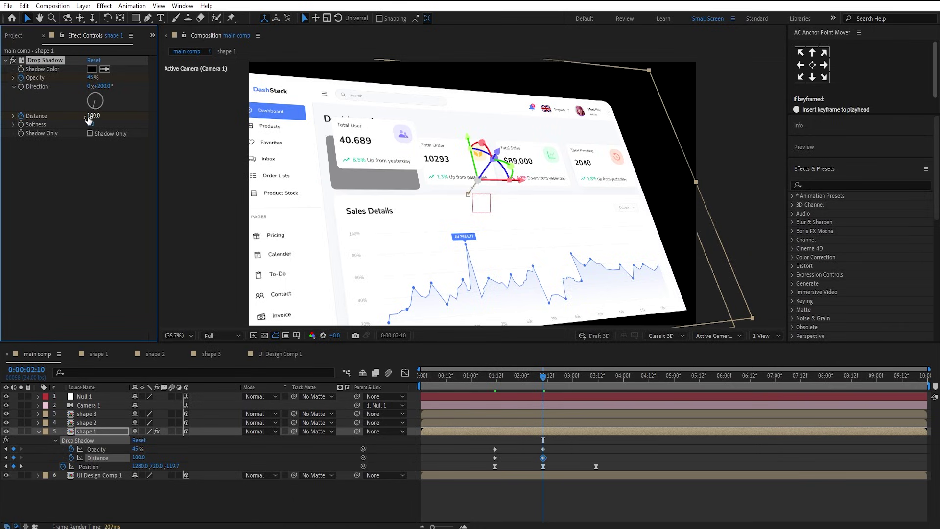
drag(90, 124, 109, 124)
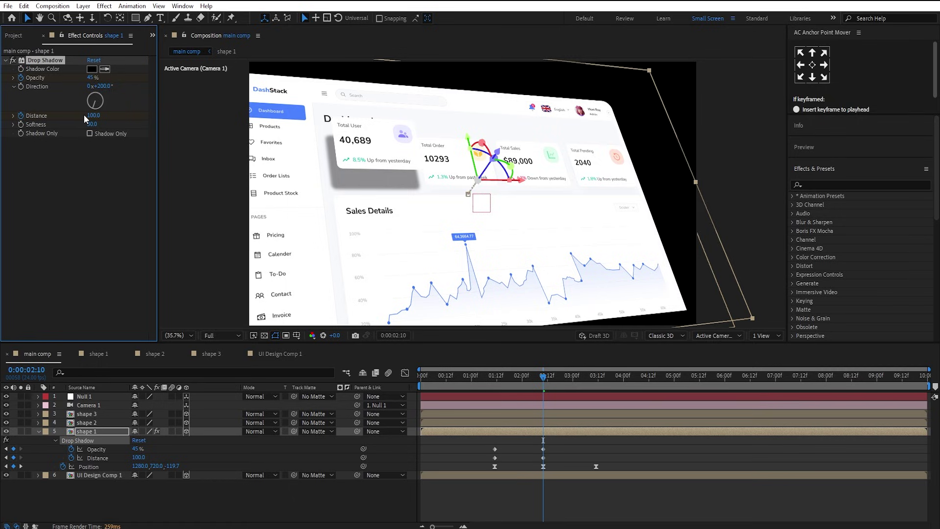
- Copy shape 1's first shadow Opacity and Distance keyframes to 0:00:03:11 and apply Easy Ease to all the shadow keyframes
click(594, 386)
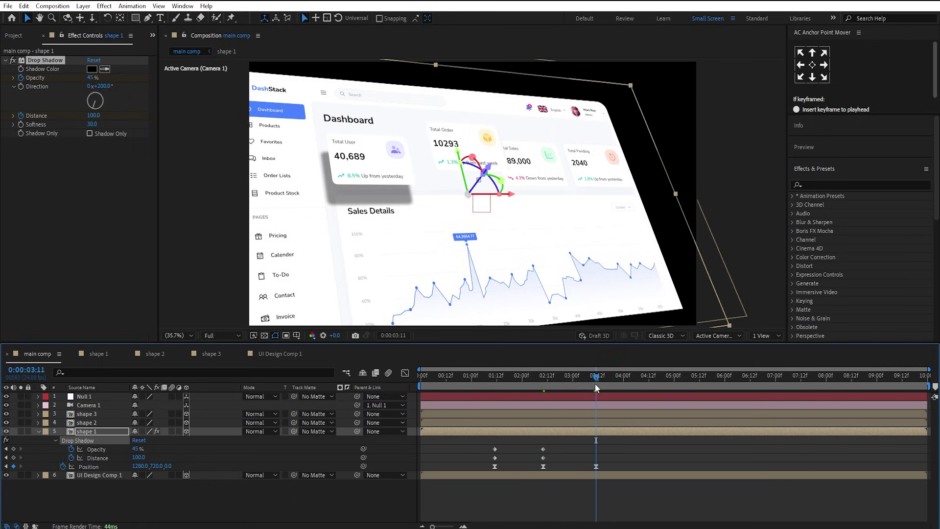
drag(488, 444, 498, 461)
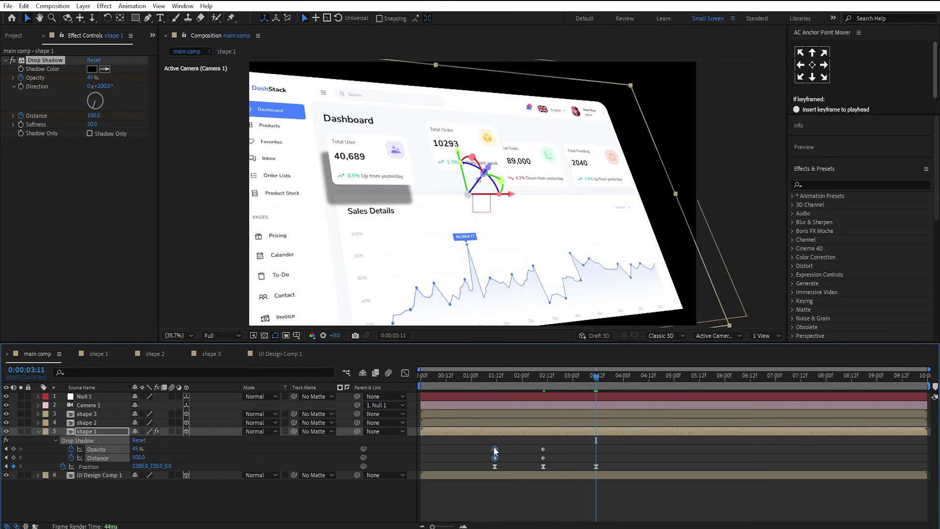
key(ctrl+c)
key(ctrl+v)
drag(615, 442, 488, 462)
key(F9)
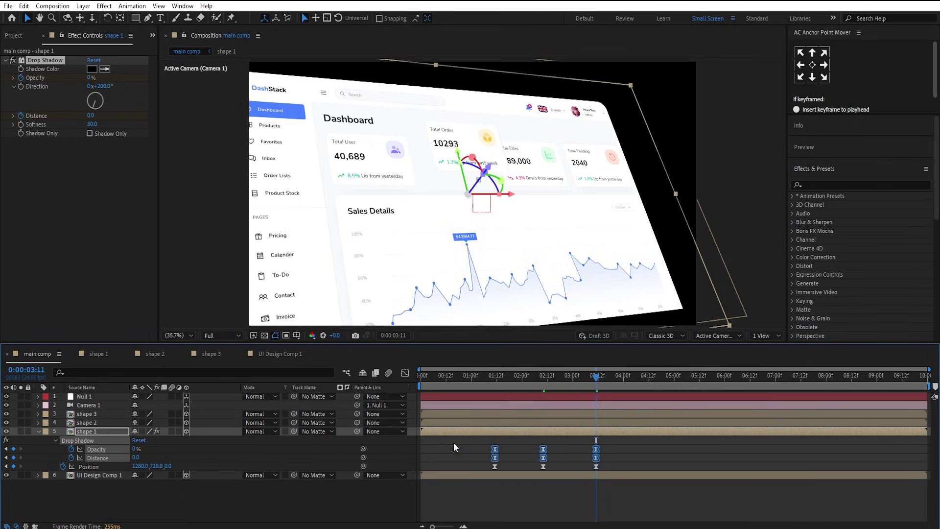
- Steepen the ease curves of shape 1's shadow Opacity and Distance keyframes in the Graph Editor, returning to the layer bars
click(404, 374)
drag(650, 427, 456, 463)
drag(592, 451, 581, 455)
drag(502, 451, 526, 457)
click(574, 375)
click(404, 373)
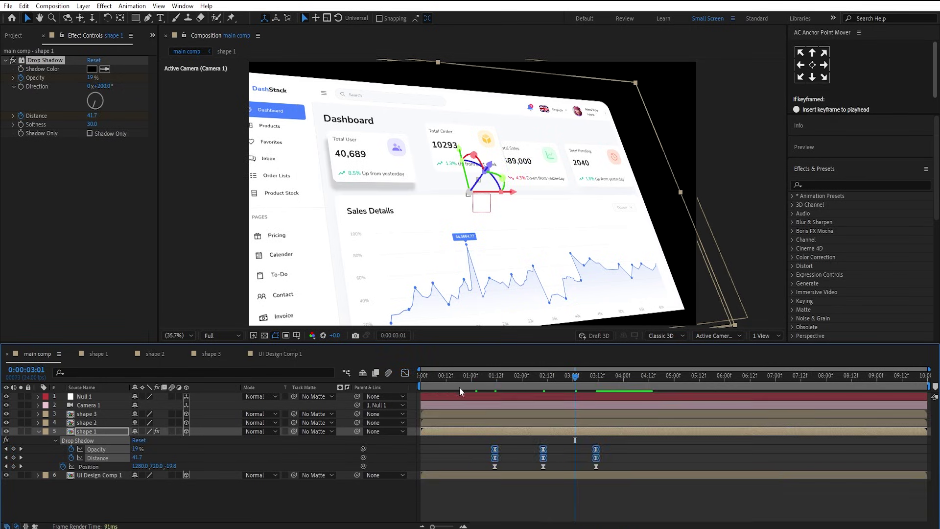
- Copy shape 1's animated Drop Shadow to shape 2 at 0:00:02:10 and to shape 3 at 0:00:03:09
key(j)
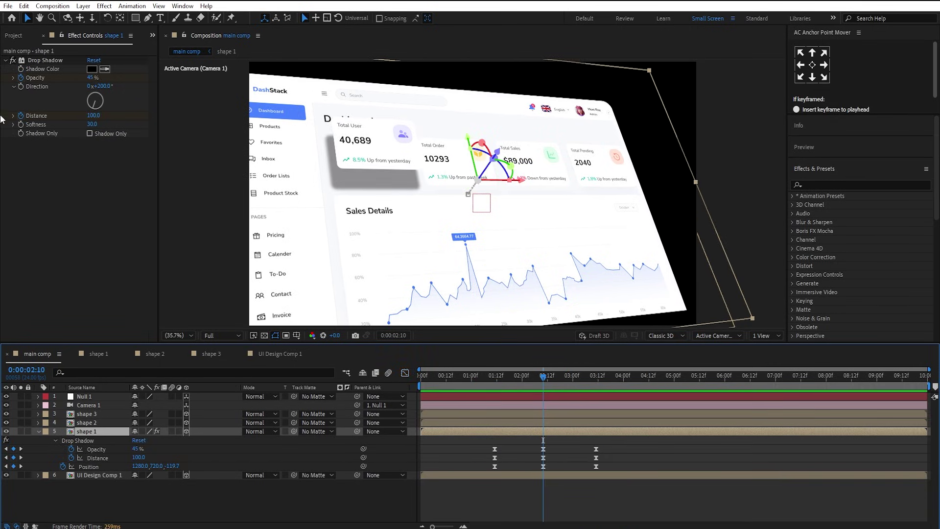
click(56, 61)
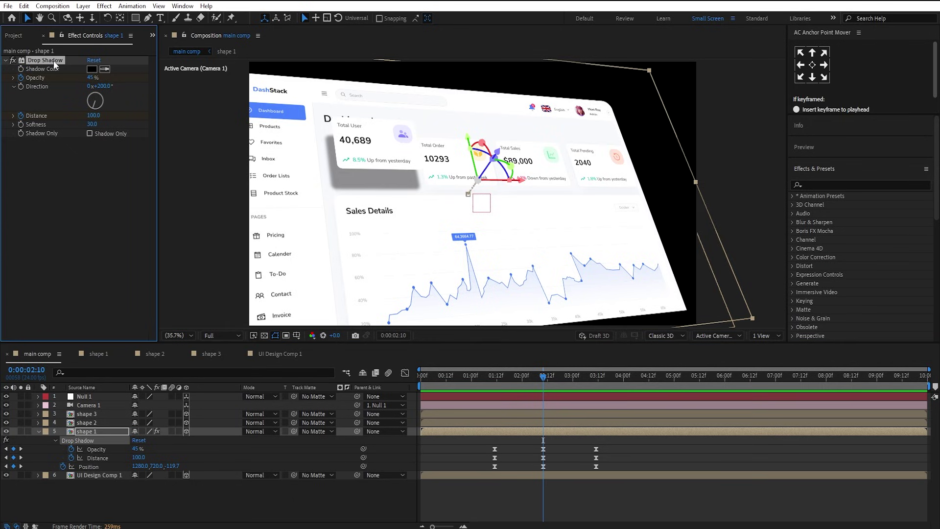
click(550, 422)
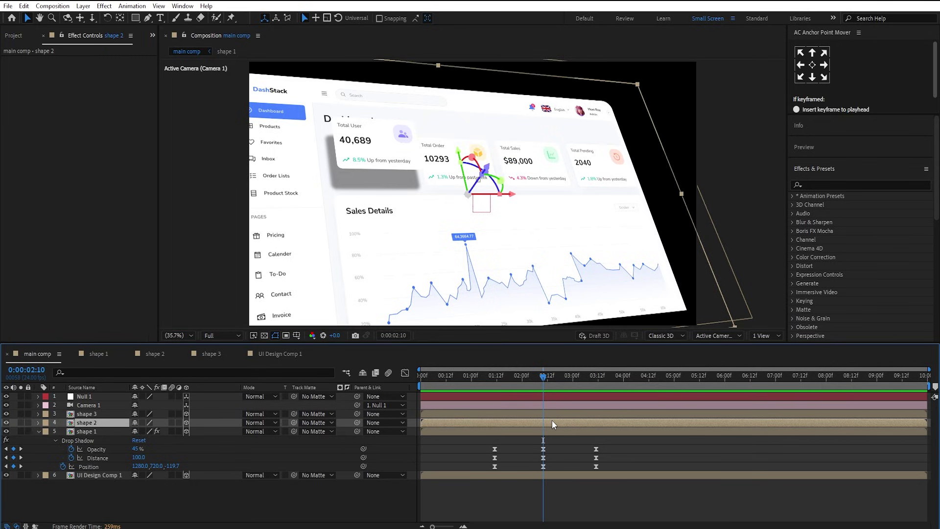
key(ctrl+v)
key(u)
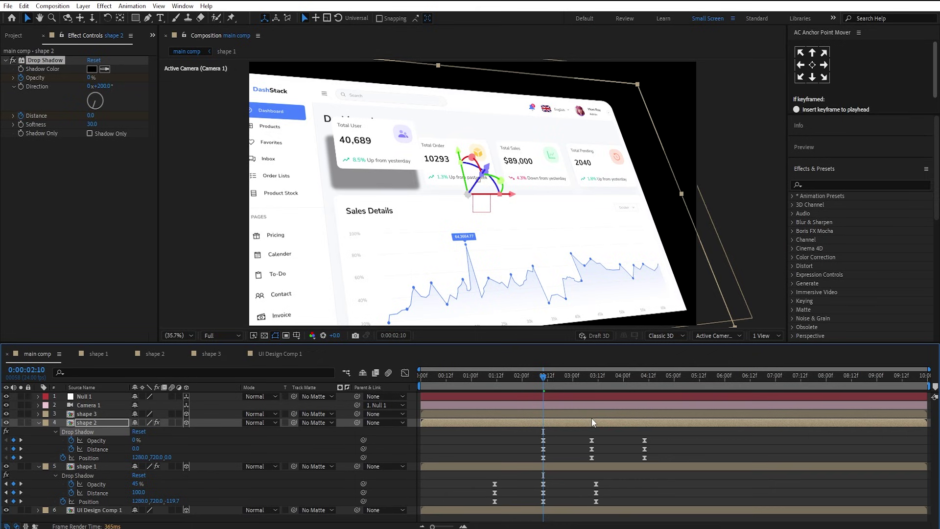
key(k)
click(593, 411)
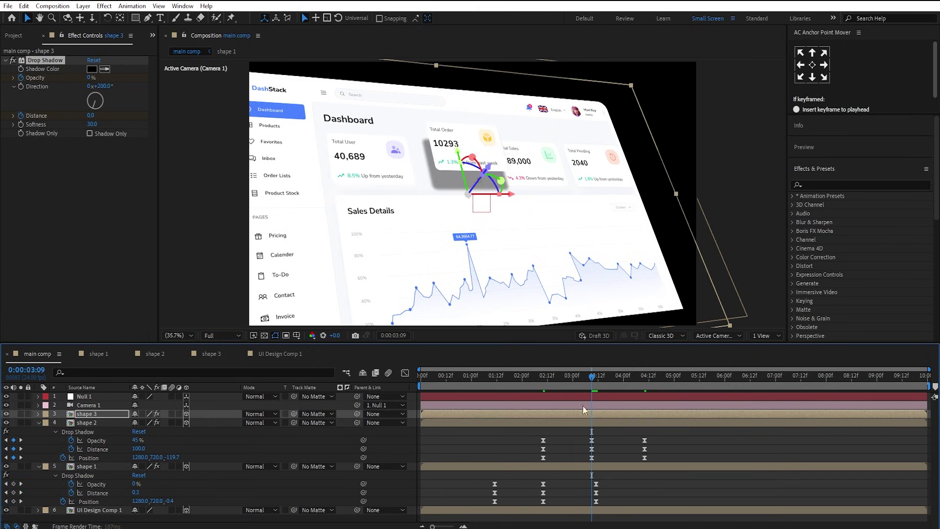
- Preview the three cards' shadow animation and collapse the properties of all layers
drag(504, 384, 477, 386)
key(space)
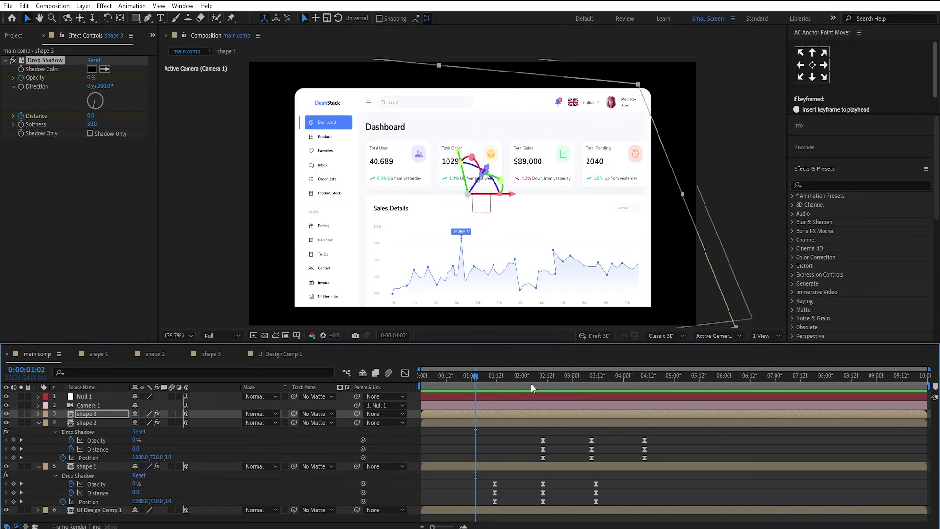
drag(531, 383, 655, 387)
click(504, 430)
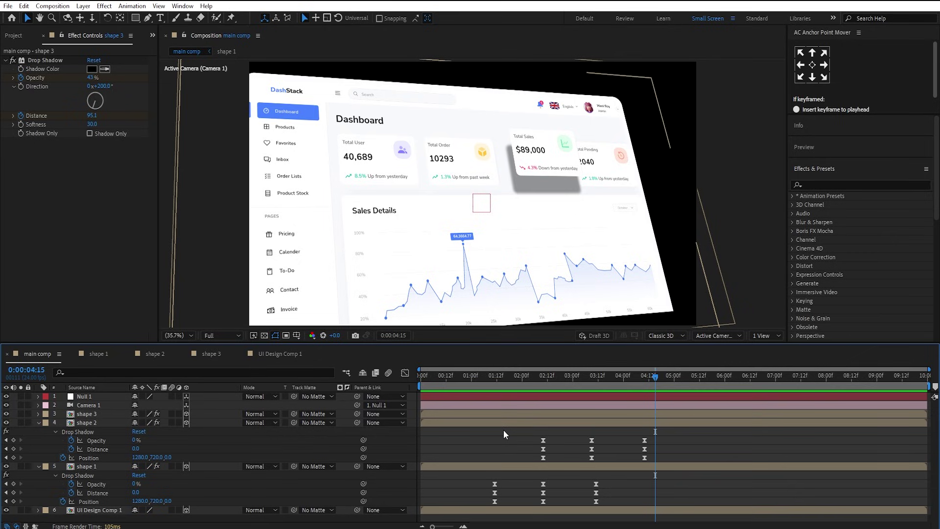
key(ctrl+a)
key(u)
- Apply Fast Box Blur with Repeat Edge Pixels to the UI Design Comp 1 layer and keyframe its Blur Radius at 0
click(504, 439)
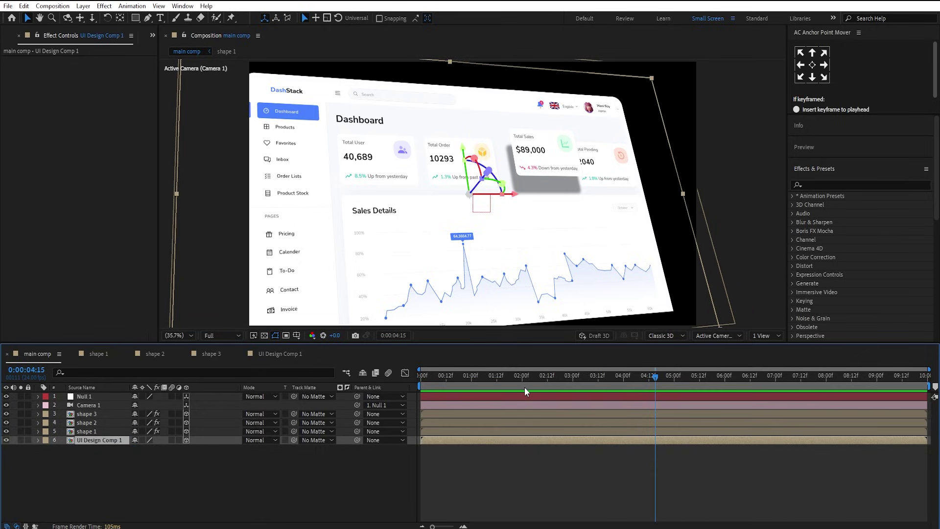
click(535, 385)
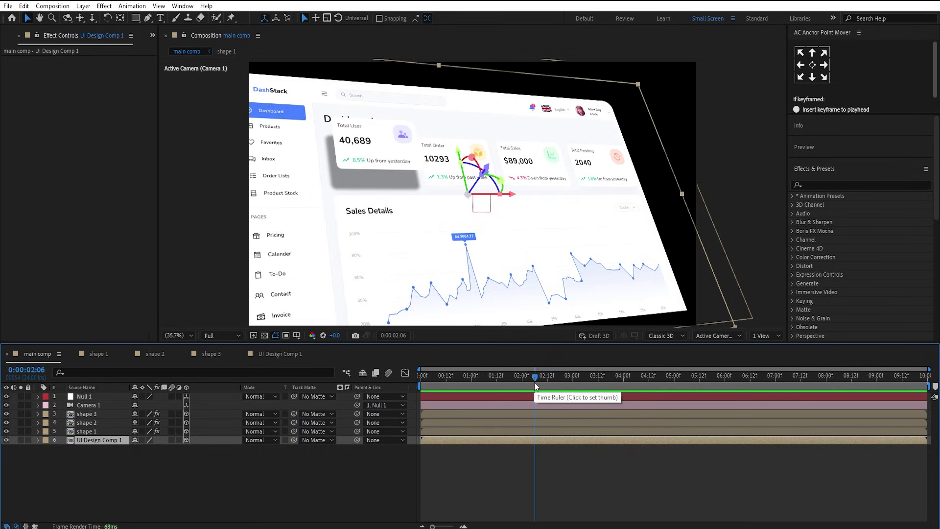
key(ctrl+space)
text(fa)
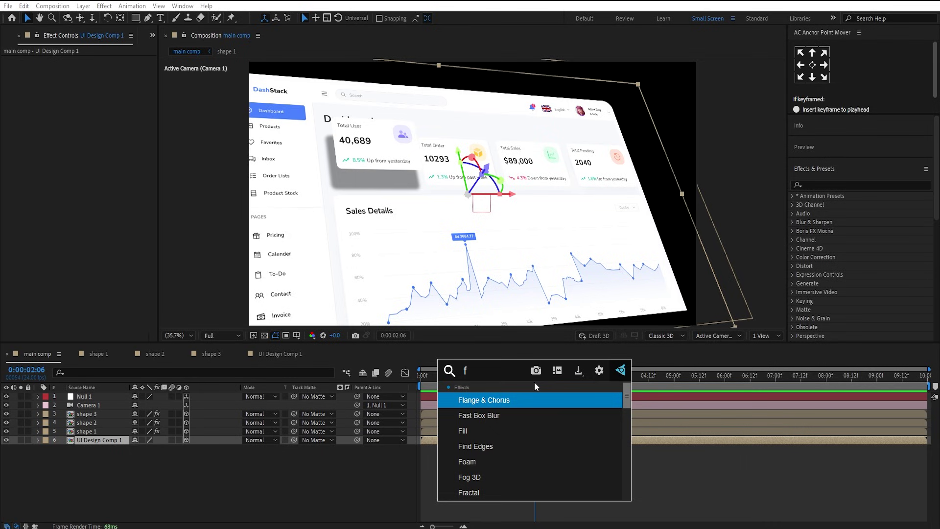
click(492, 401)
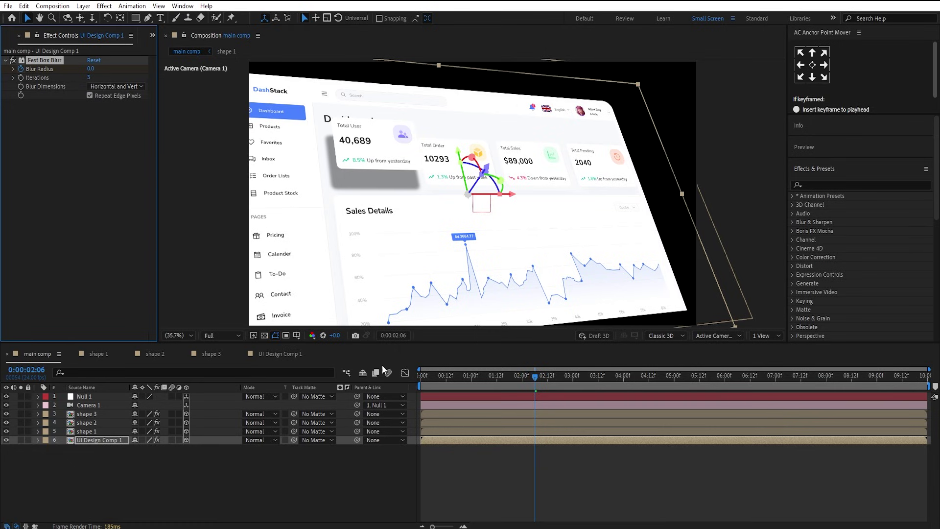
key(u)
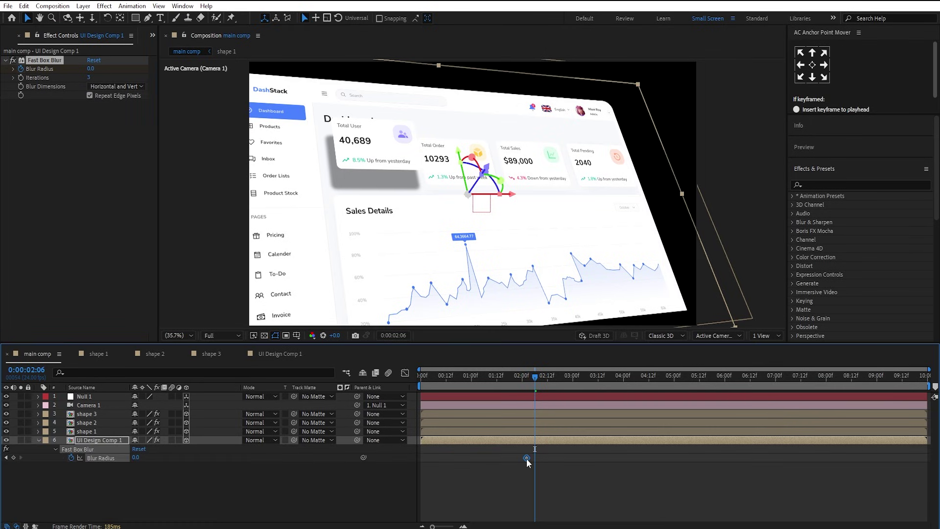
- Keyframe UI Design Comp 1's Blur Radius at 4 at 0:00:02:05 and hold that value with a keyframe at 0:00:04:01
mouse_move(535, 378)
mouse_down()
mouse_move(492, 379)
mouse_move(533, 379)
mouse_up()
click(136, 458)
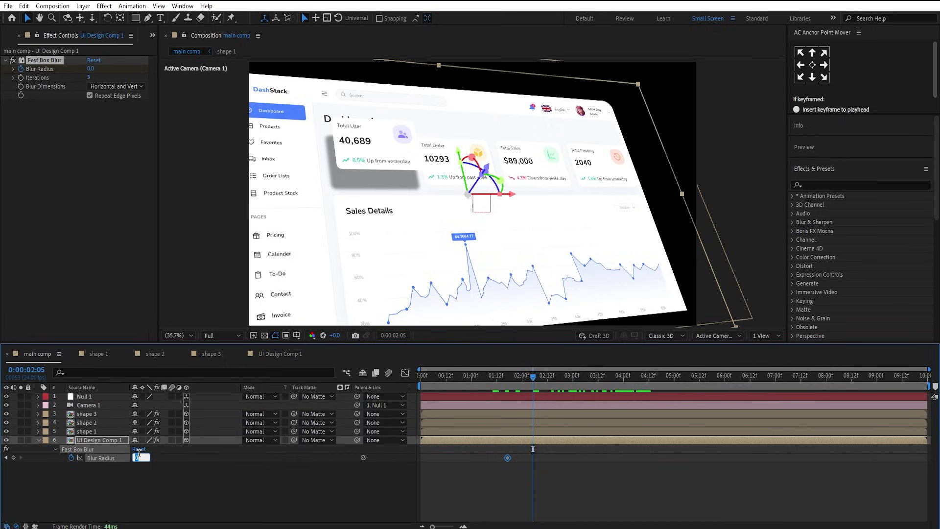
text(4)
key(Return)
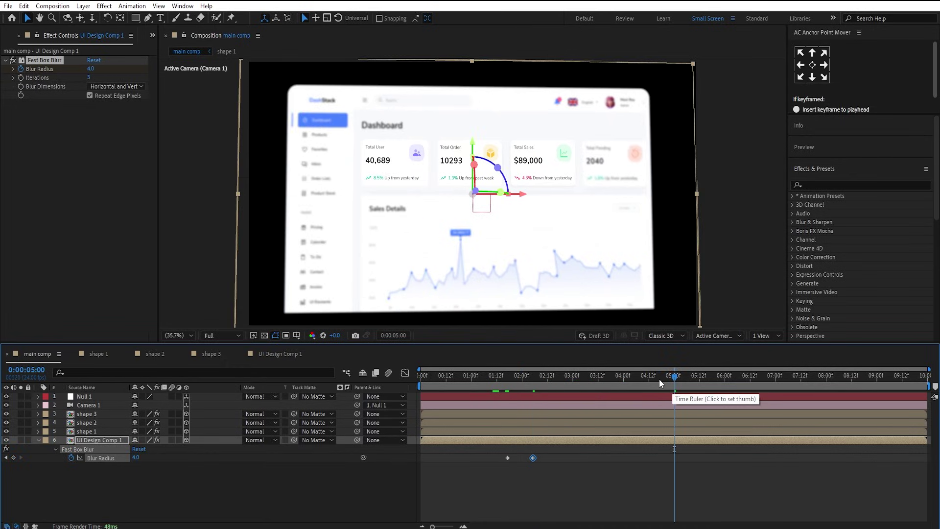
click(624, 384)
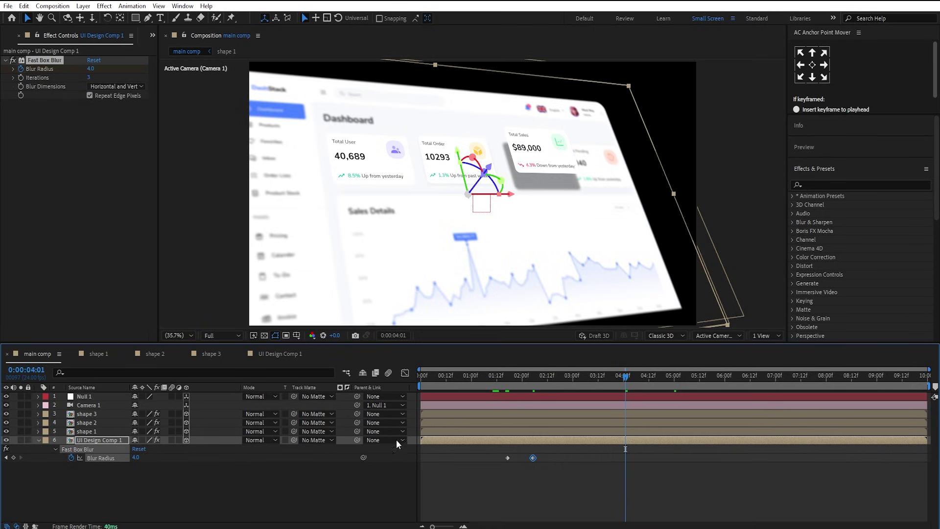
click(13, 457)
- Keyframe UI Design Comp 1's Blur Radius at 0 at 0:00:05:01
click(674, 378)
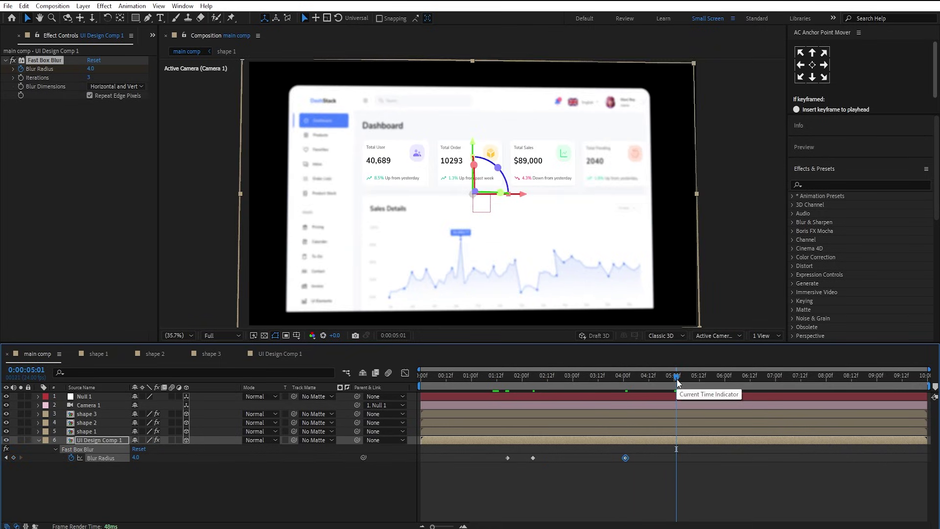
click(135, 457)
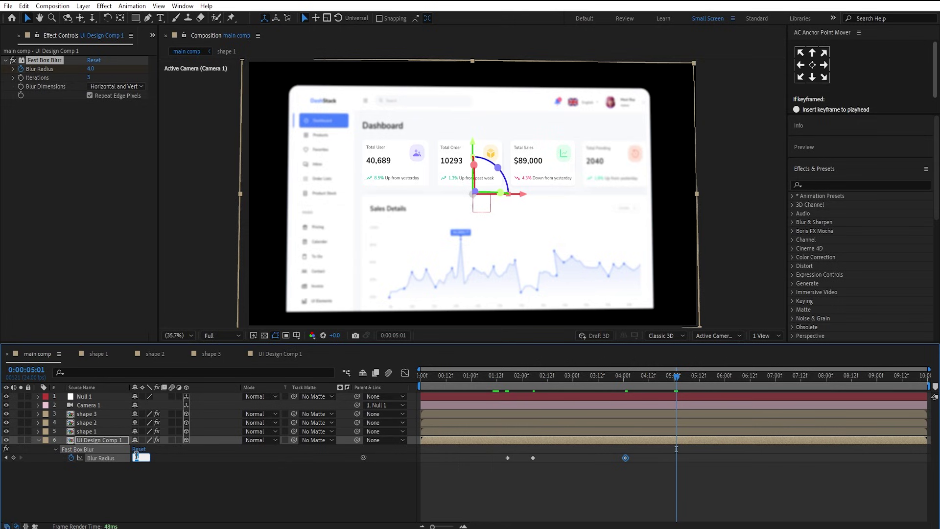
text(0)
key(Return)
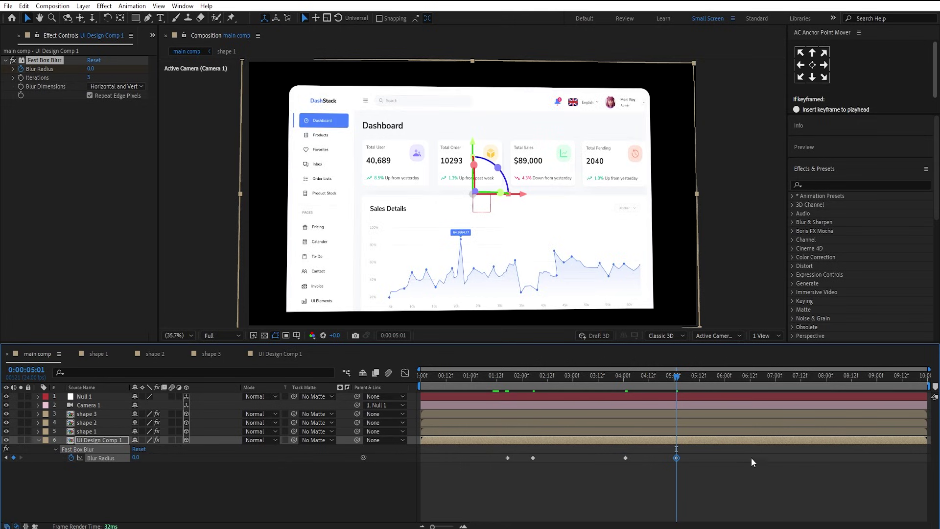
- Apply Easy Ease to the Blur Radius keyframes, move the first one to 0:00:01:12, and preview the animation
drag(751, 457, 496, 473)
key(F9)
click(444, 376)
click(505, 458)
drag(505, 459, 497, 459)
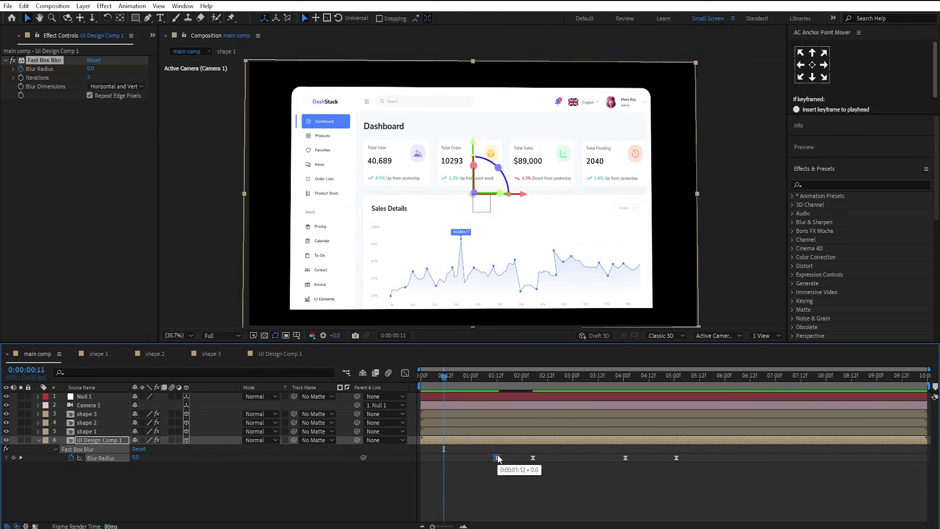
key(space)
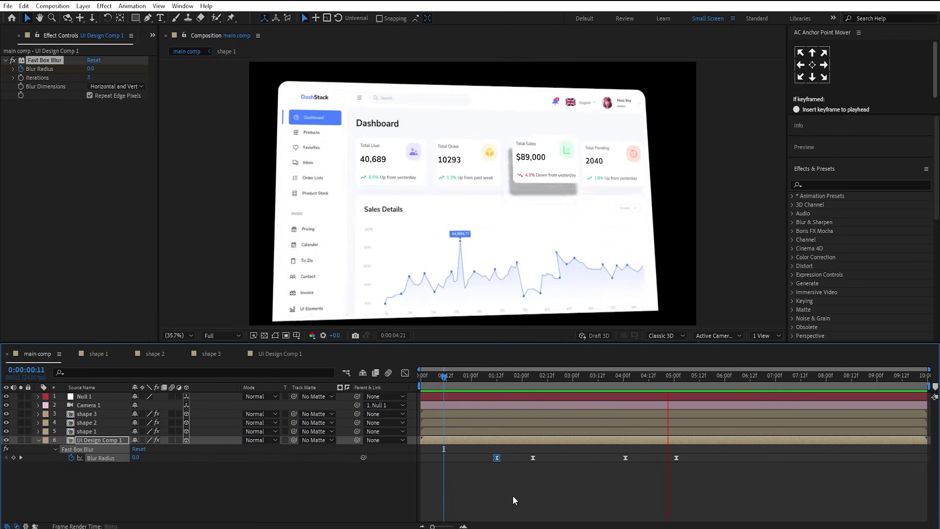
click(533, 477)
- Duplicate the UI Design Comp 1 layer, delete Fast Box Blur from the upper copy and solo that copy
click(506, 440)
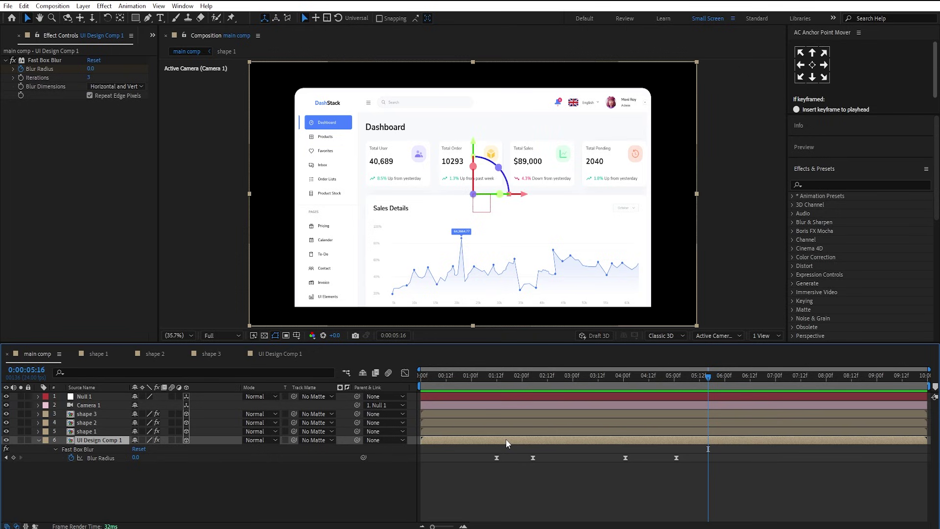
key(ctrl+d)
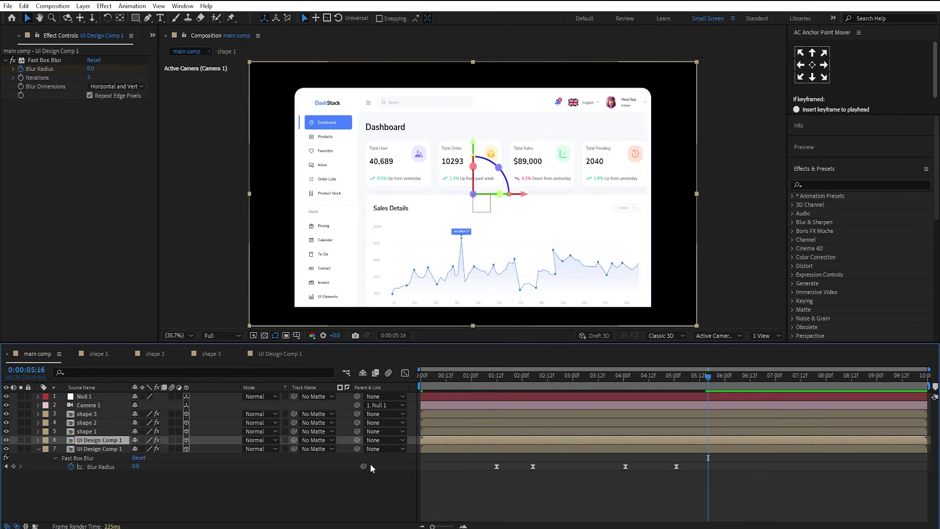
click(47, 61)
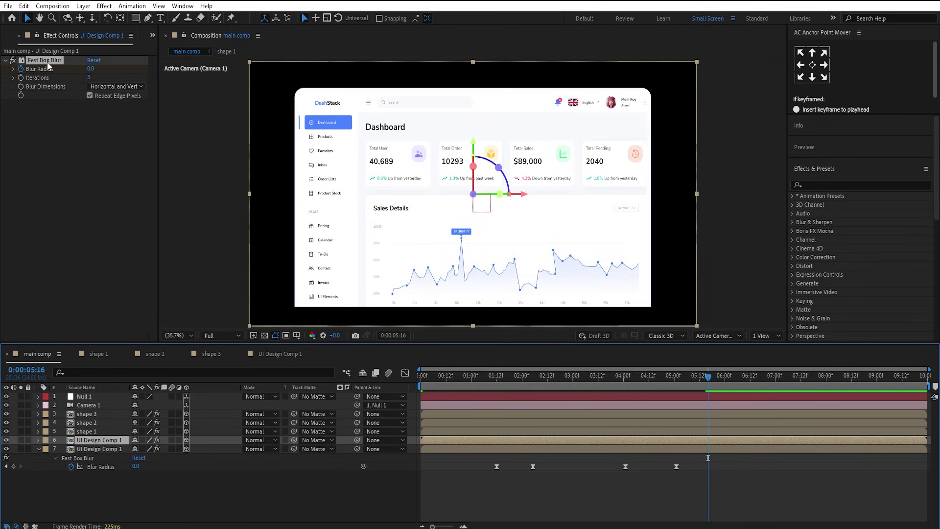
key(Delete)
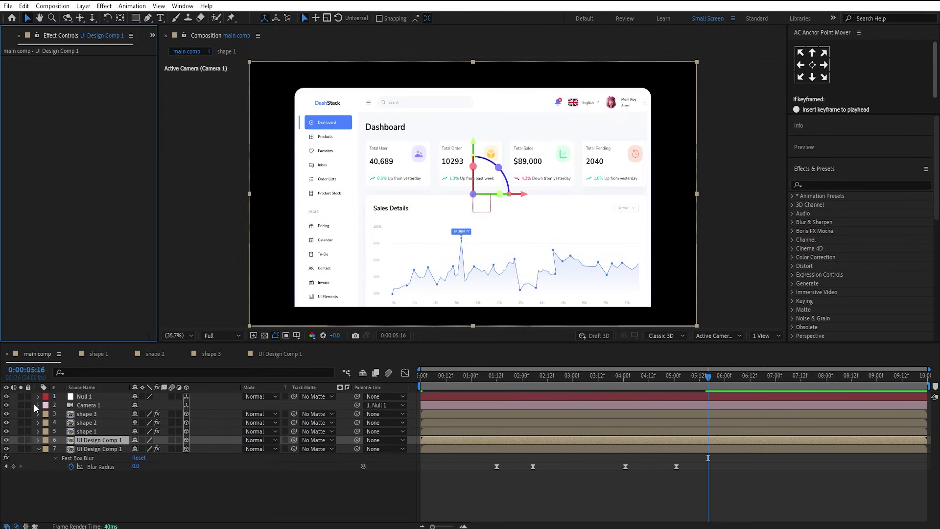
click(20, 440)
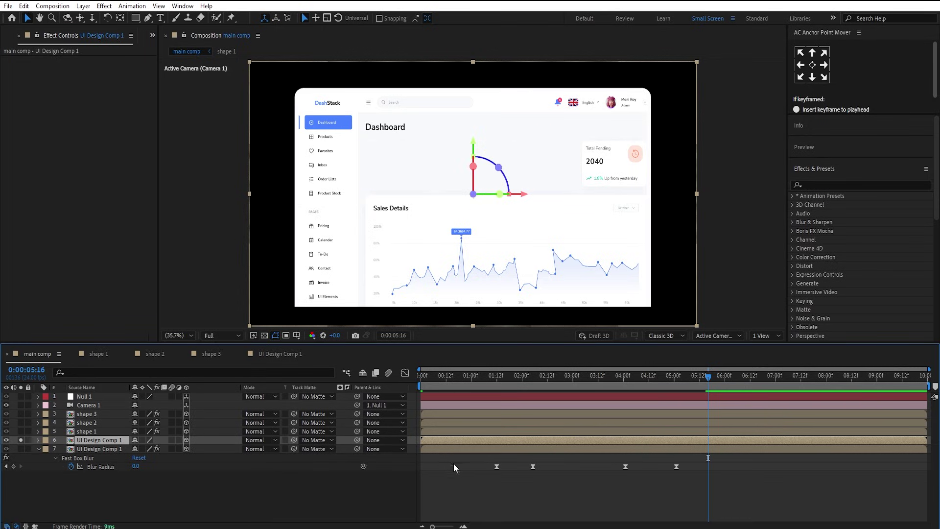
- Apply CC Light Sweep to the soloed UI Design Comp 1 copy and set its Width to 400
key(ctrl+space)
text(cc li)
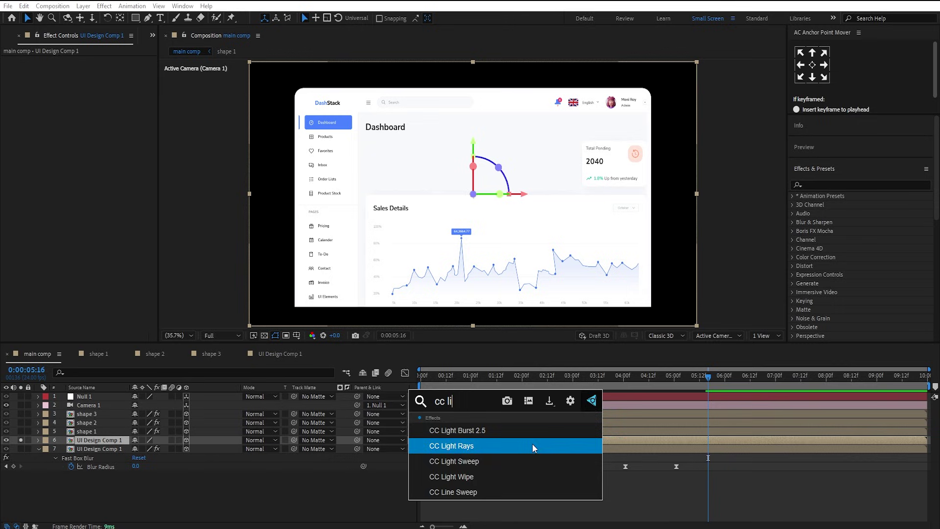
key(Down)
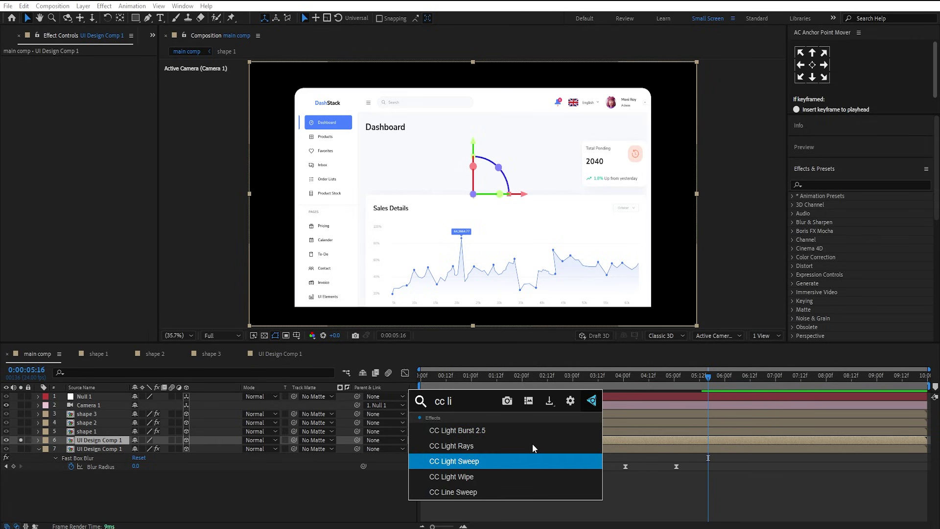
key(Return)
click(92, 116)
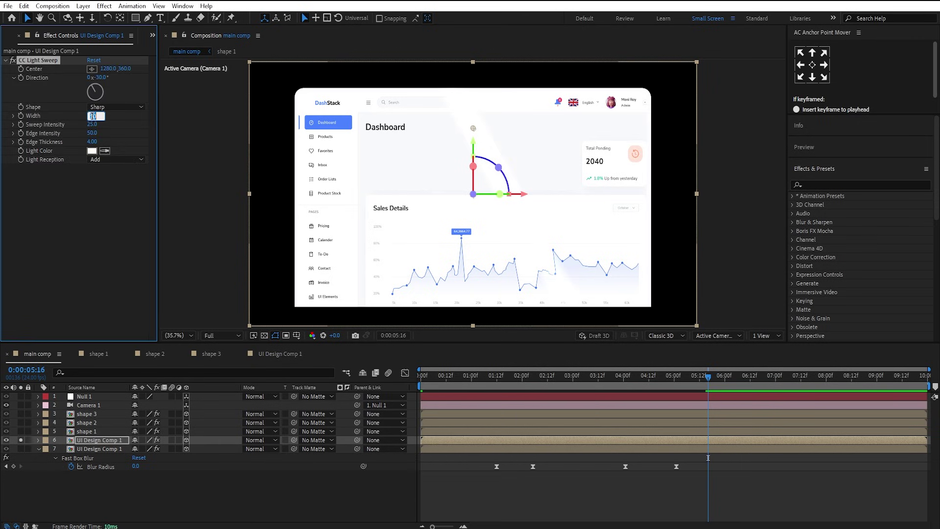
key(Return)
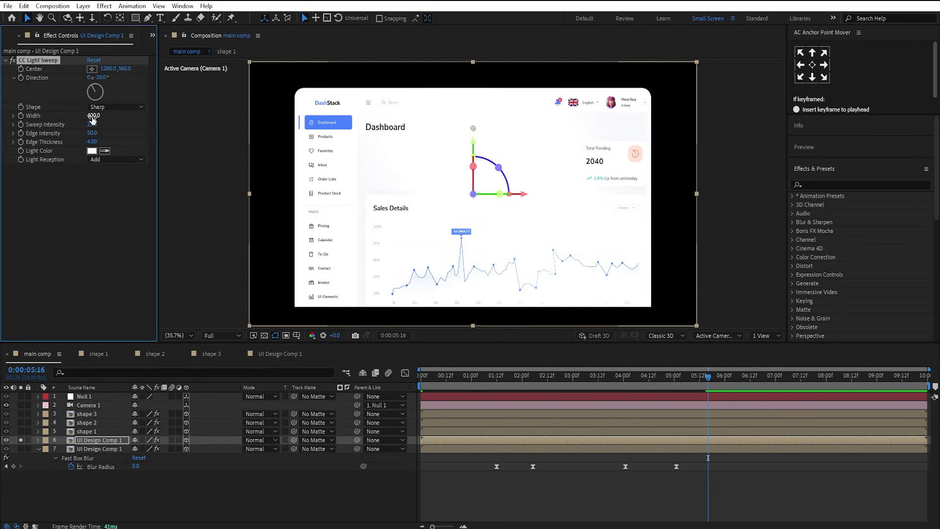
- Set the CC Light Sweep's Sweep Intensity to 0 and its Edge Intensity to 400
click(92, 124)
text(0)
key(Return)
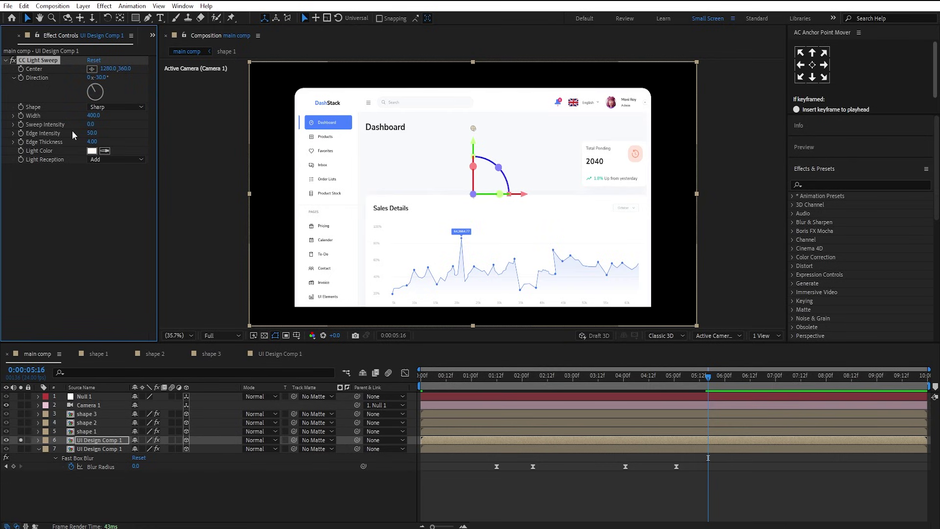
click(92, 132)
text(4)
key(Return)
- Set the light sweep's Edge Thickness to 8 and its Light Reception to Cutout
click(93, 141)
key(Return)
click(109, 160)
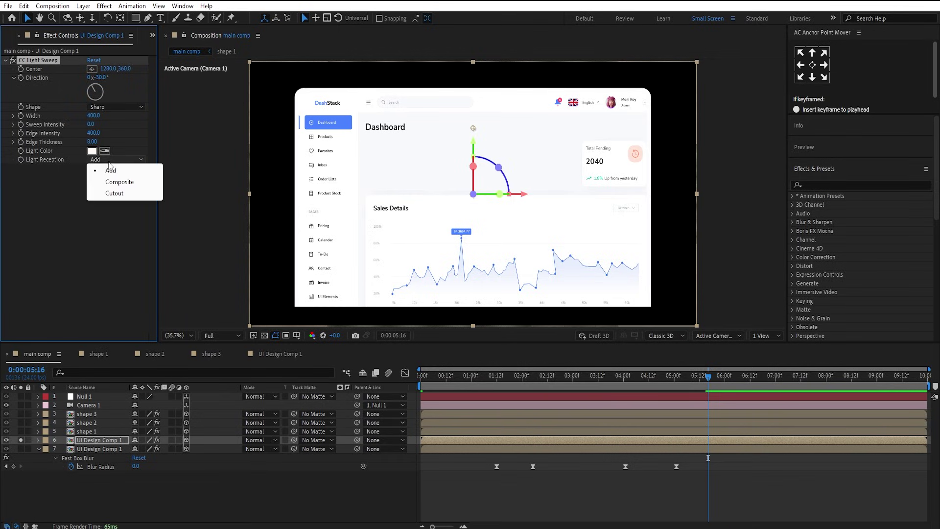
click(116, 196)
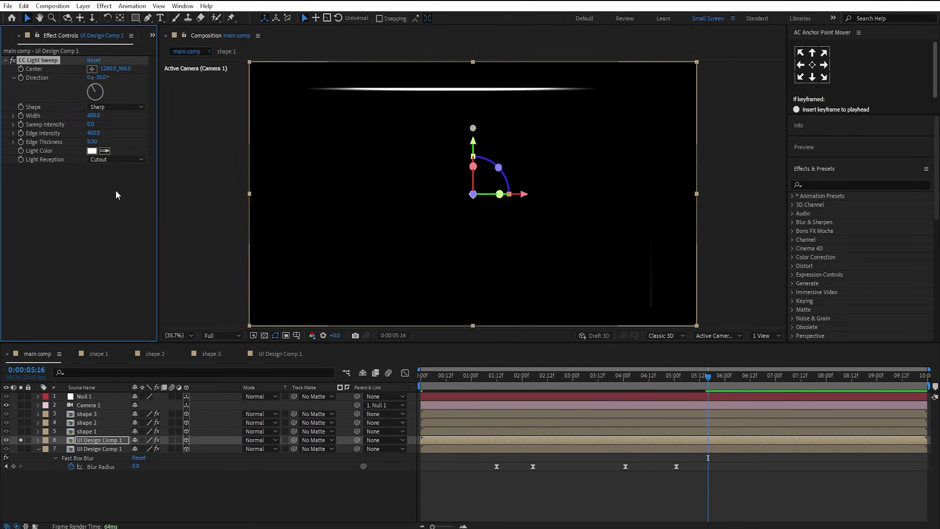
- Change the light sweep's Light Color to purple 7500E2
click(92, 150)
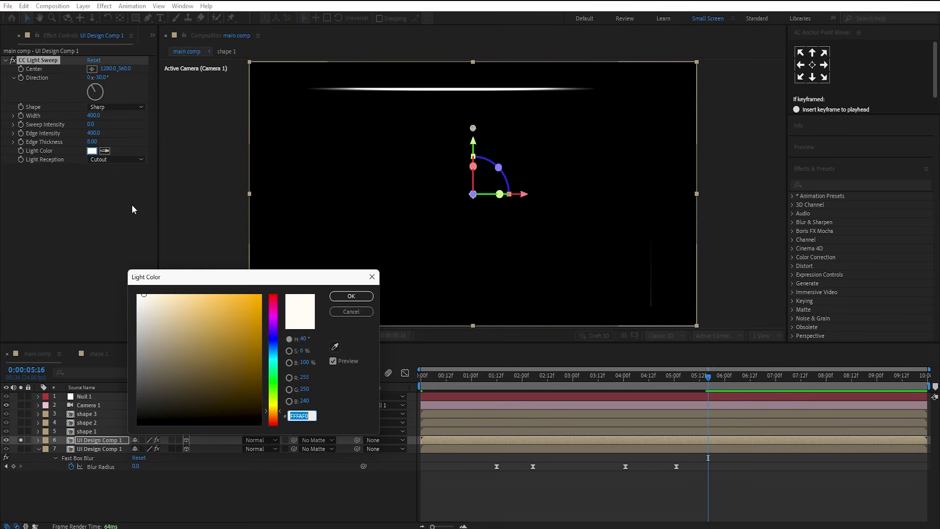
click(275, 327)
click(250, 319)
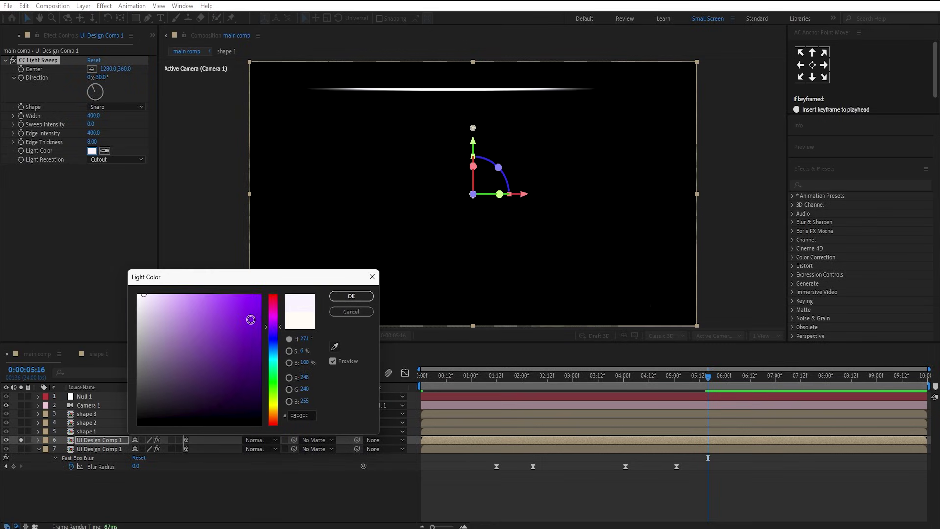
click(261, 309)
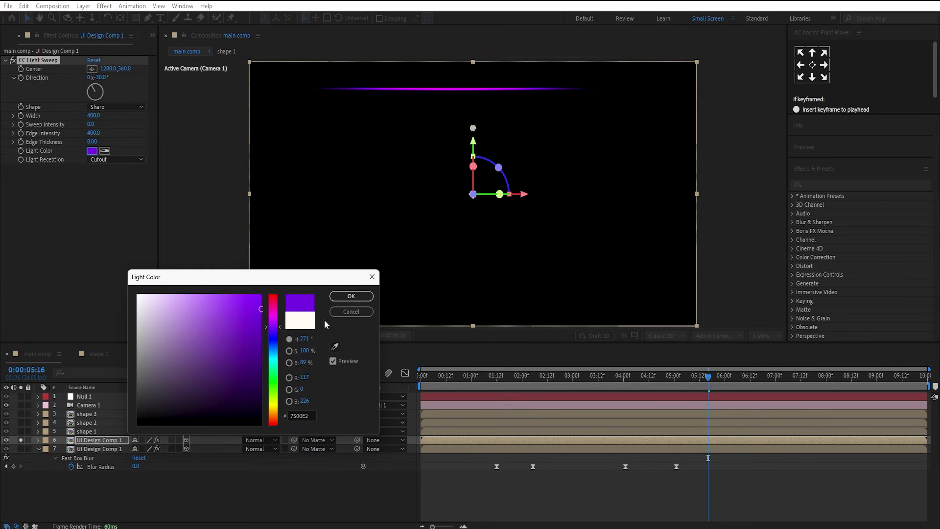
click(351, 297)
- Keyframe the light sweep's Direction at 0:00:00:00, rotate it for a second keyframe at 0:00:05:23, and preview the sweep
drag(436, 374, 396, 398)
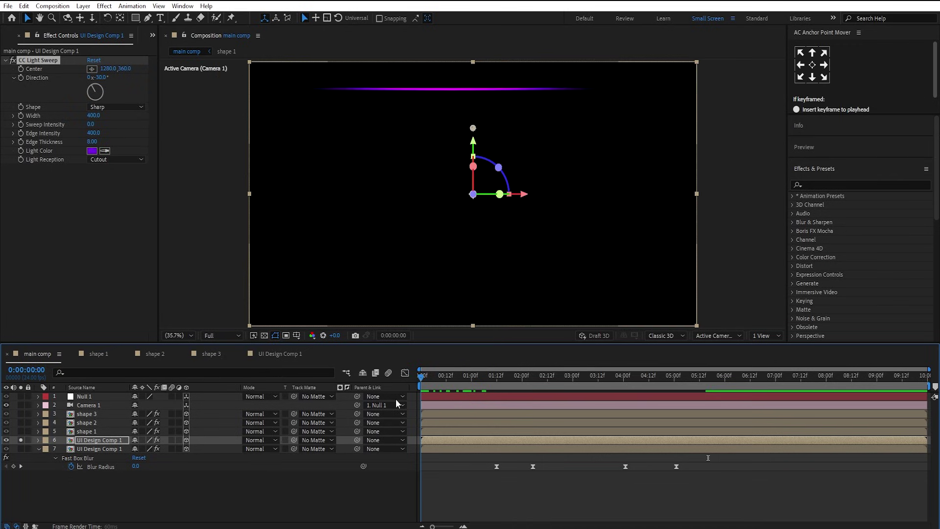
click(22, 75)
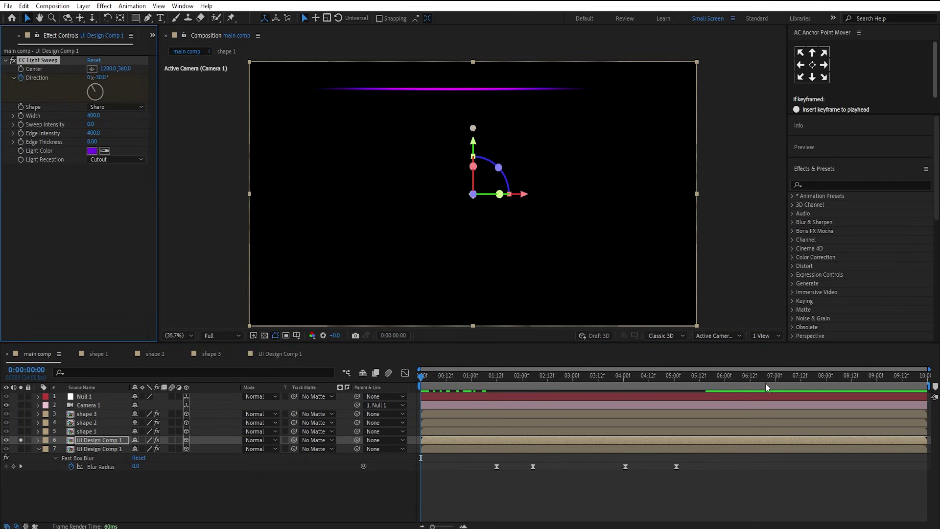
click(723, 381)
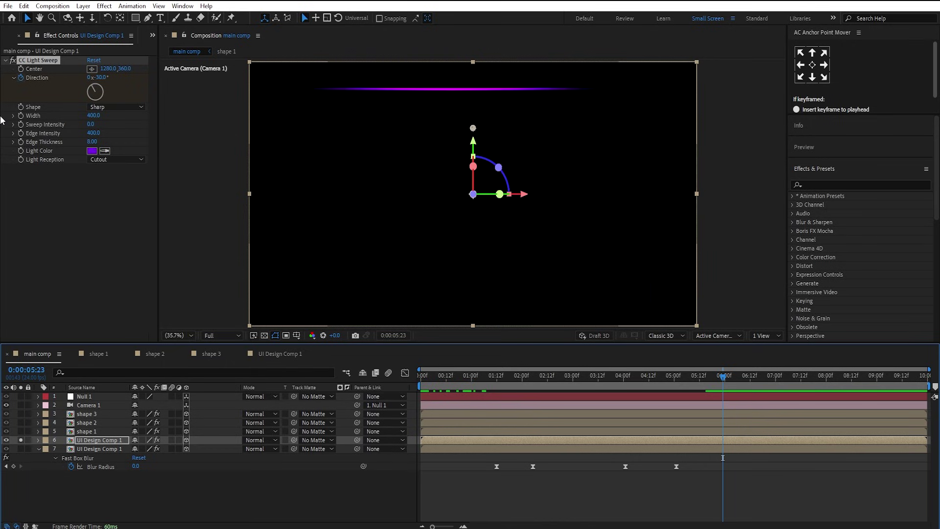
drag(97, 77, 457, 164)
drag(516, 378, 481, 384)
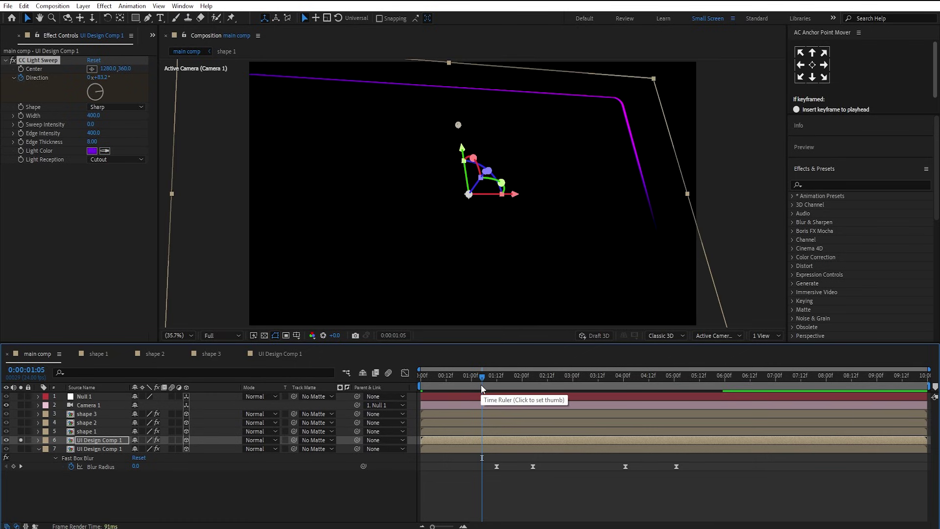
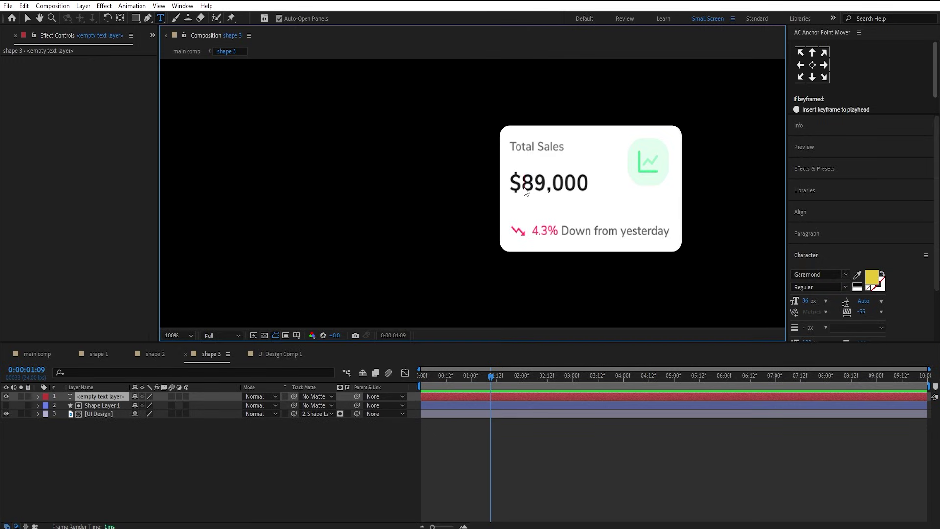
- Add a black (000000) text reading 0 with a centred anchor point just below the $89,000 figure in shape 3
text(0)
click(700, 342)
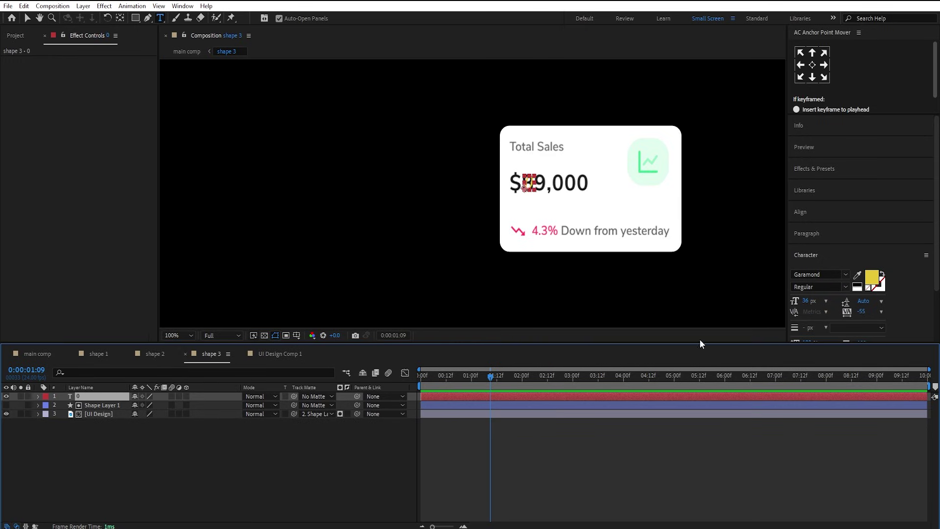
click(875, 283)
text(000000)
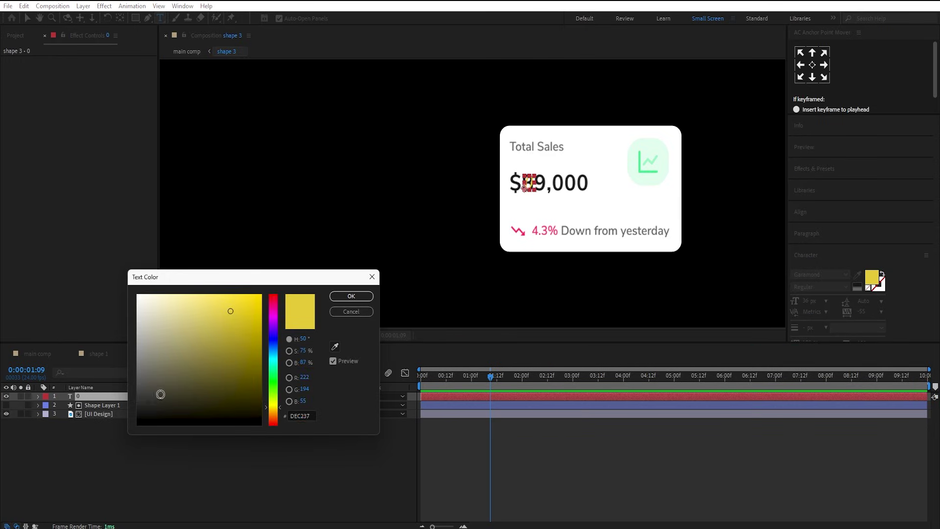
click(351, 296)
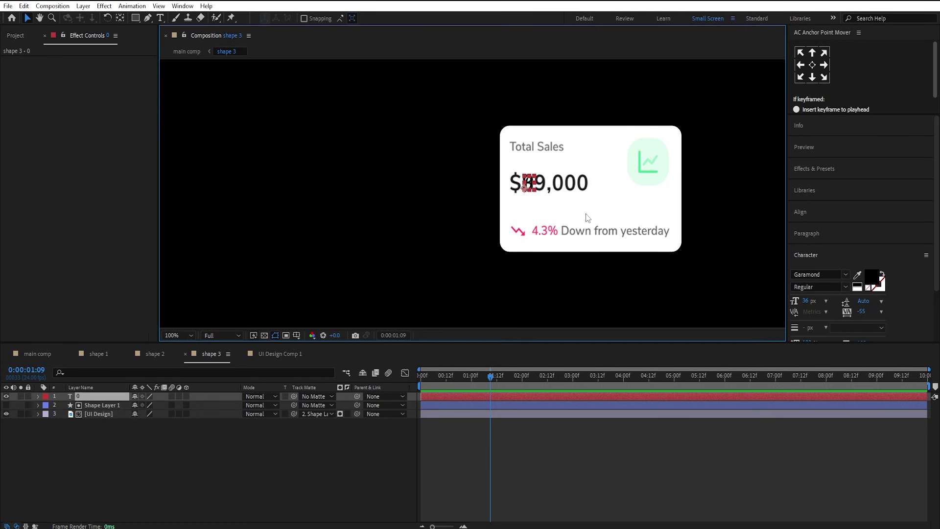
click(812, 64)
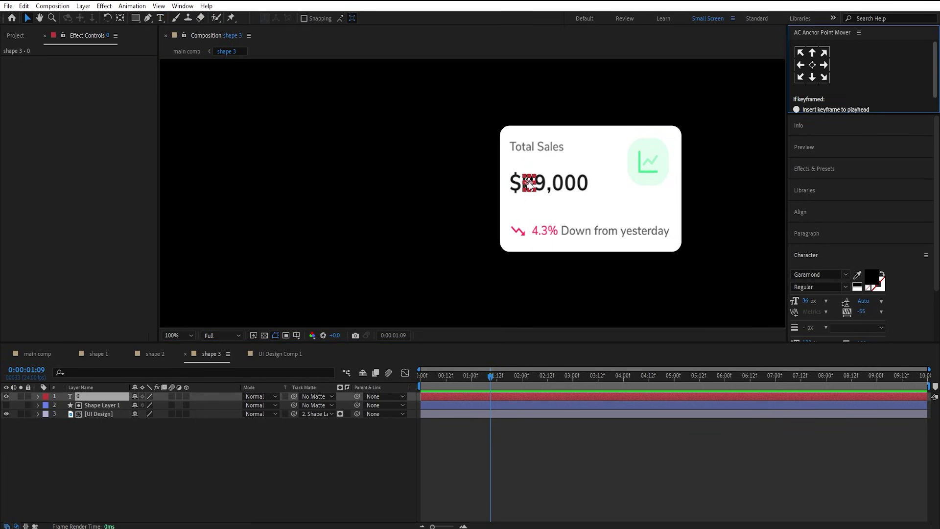
drag(529, 184, 529, 203)
- Remove the faux italic style from the 0 text and set its font to Gill Sans MT
scroll(861, 121, down, 3)
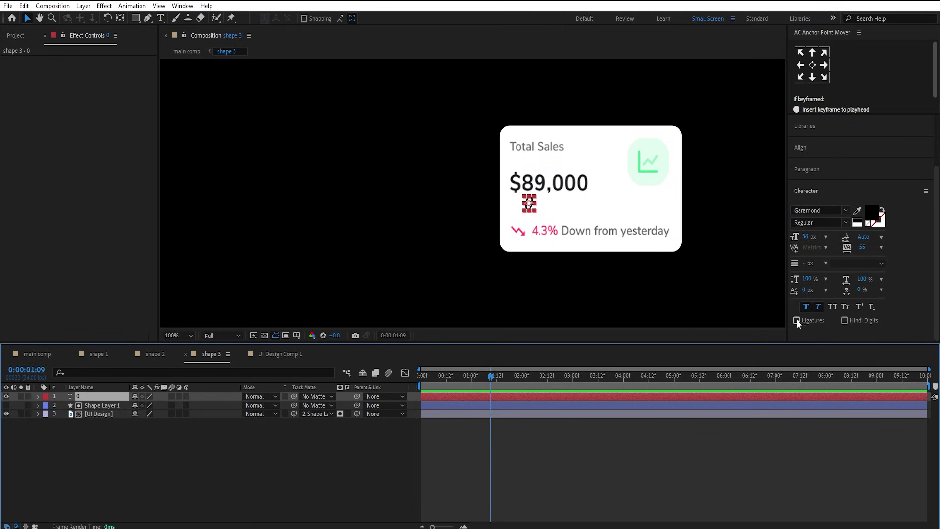
click(823, 307)
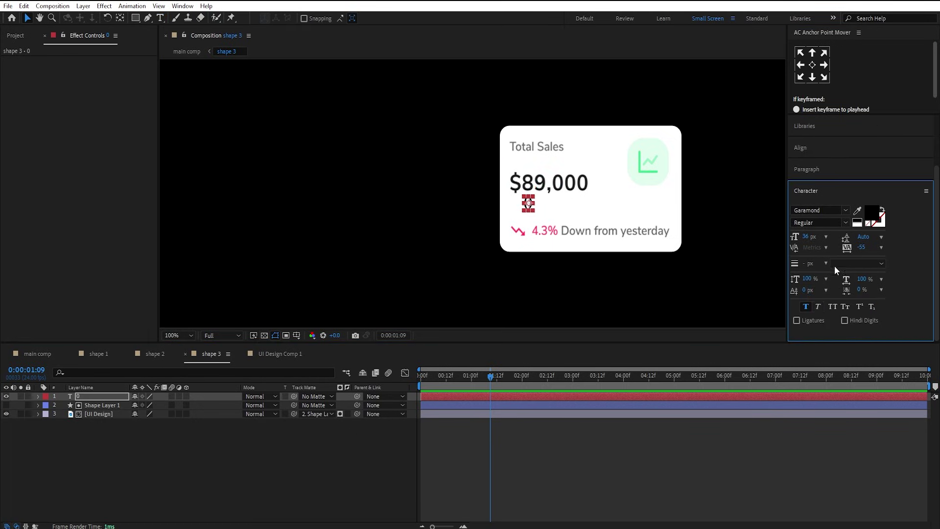
click(847, 208)
scroll(813, 294, down, 1)
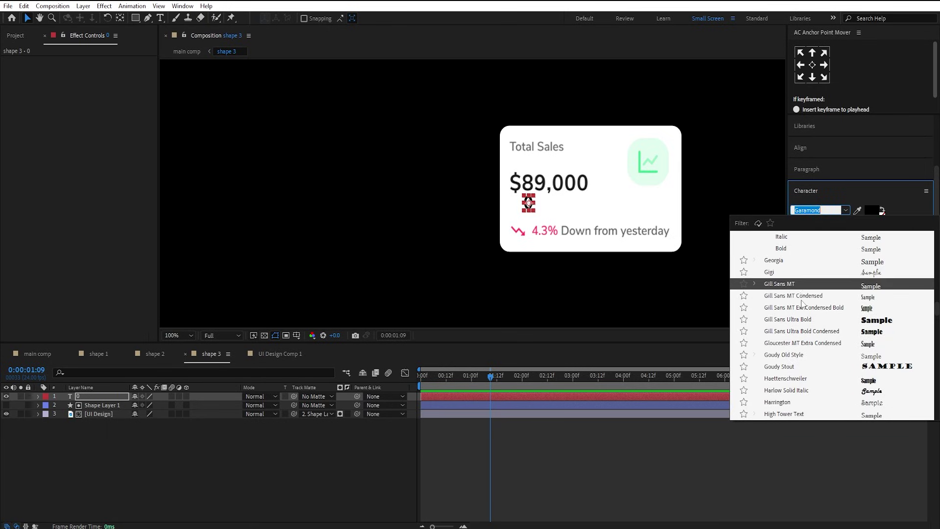
click(801, 280)
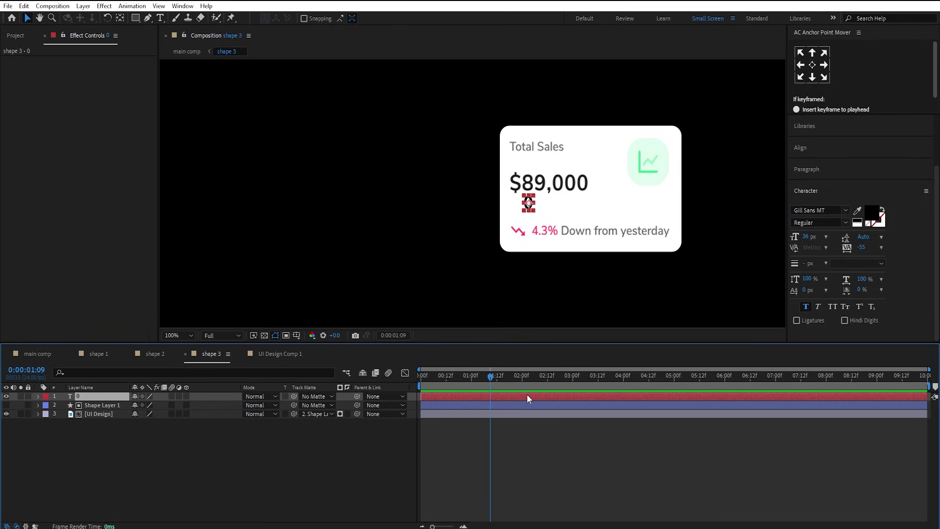
- Apply a Slider Control effect to the 0 text layer
key(ctrl+space)
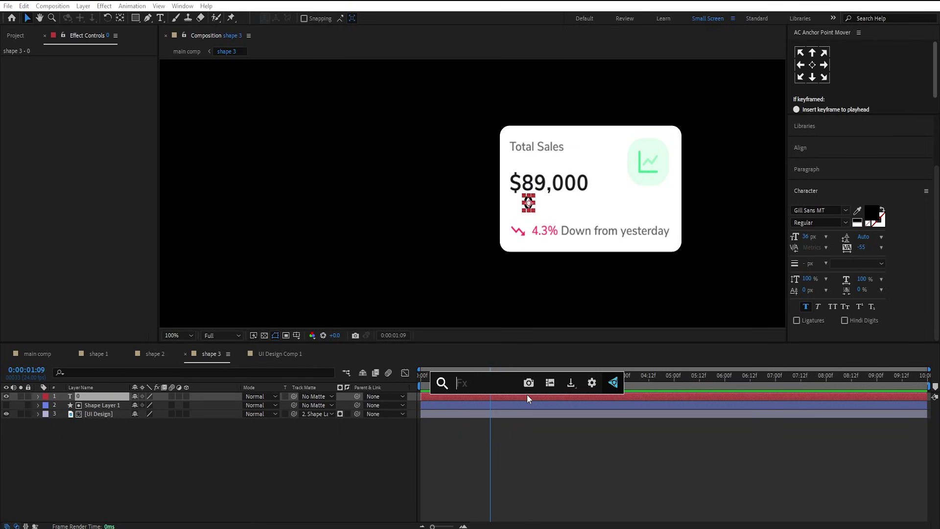
text(sli)
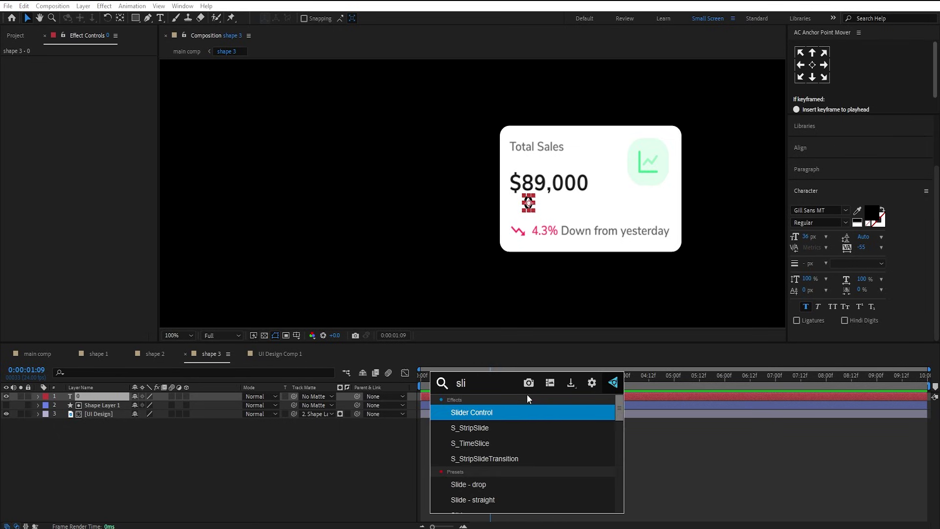
key(Return)
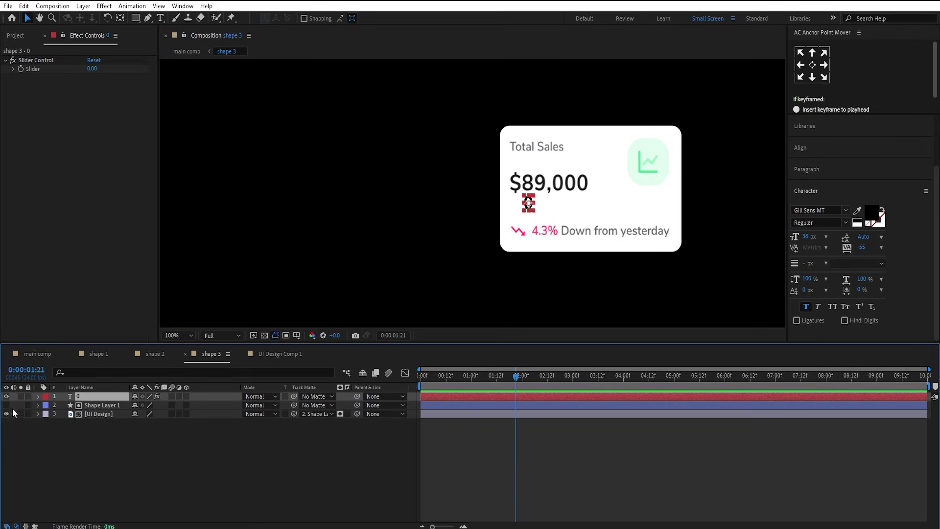
- Add the Source Text expression "$" + Math.floor(effect("Slider Control")("Slider")).toLocaleString(); to the 0 text layer
click(38, 395)
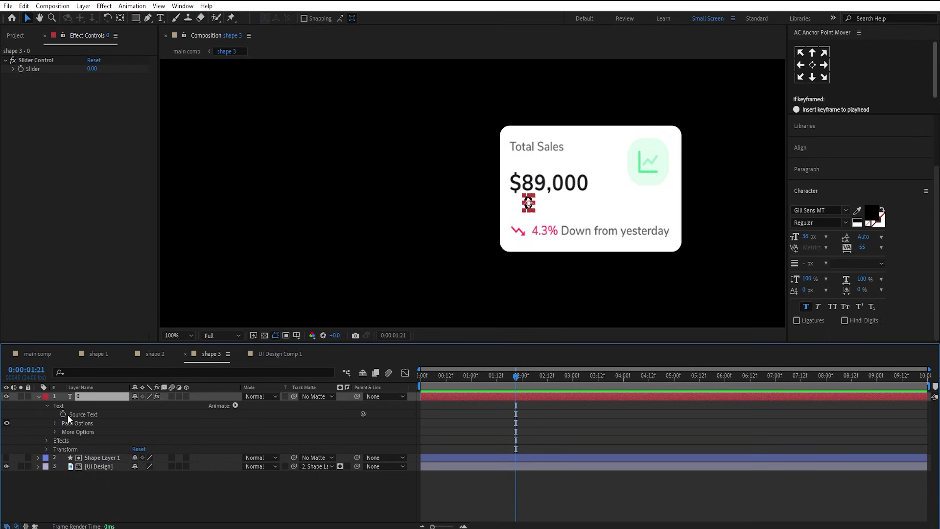
click(69, 417)
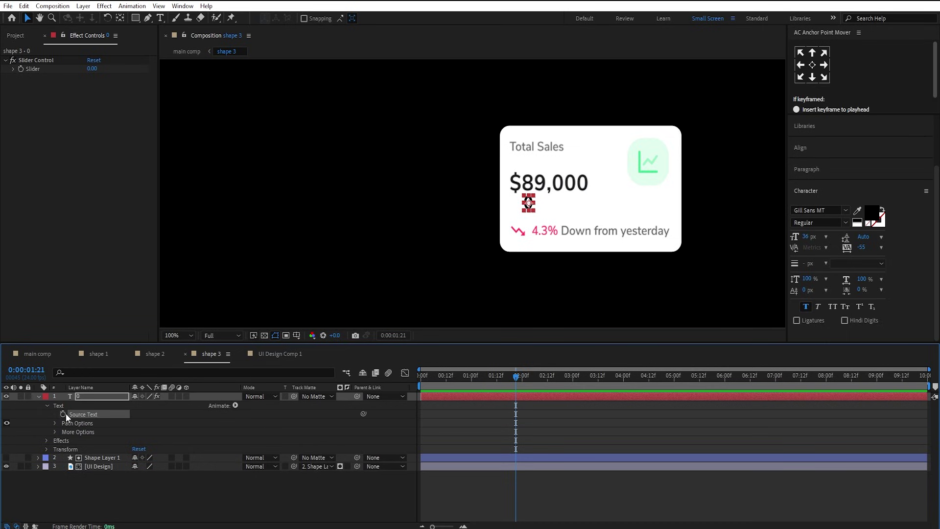
alt+click(62, 414)
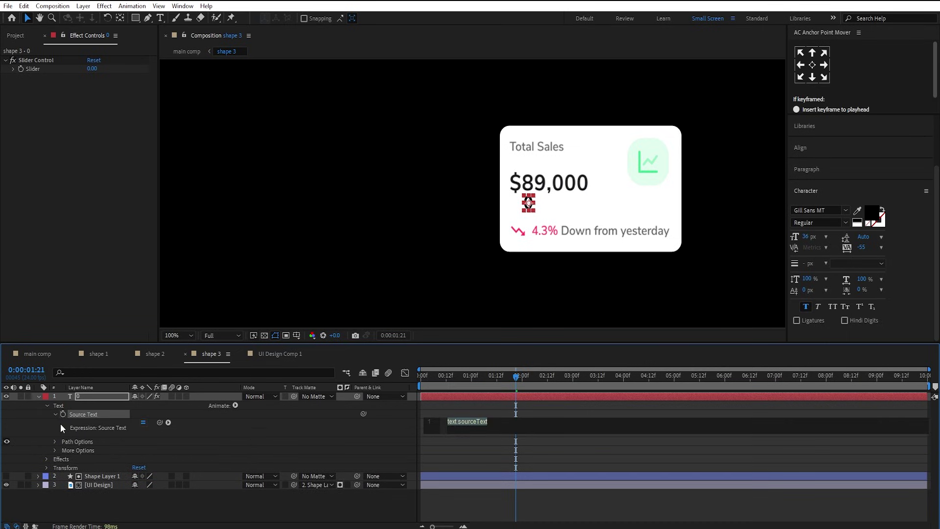
text("$" + Math.floor(effect("Slider Control")("Slider")).toLocaleString();)
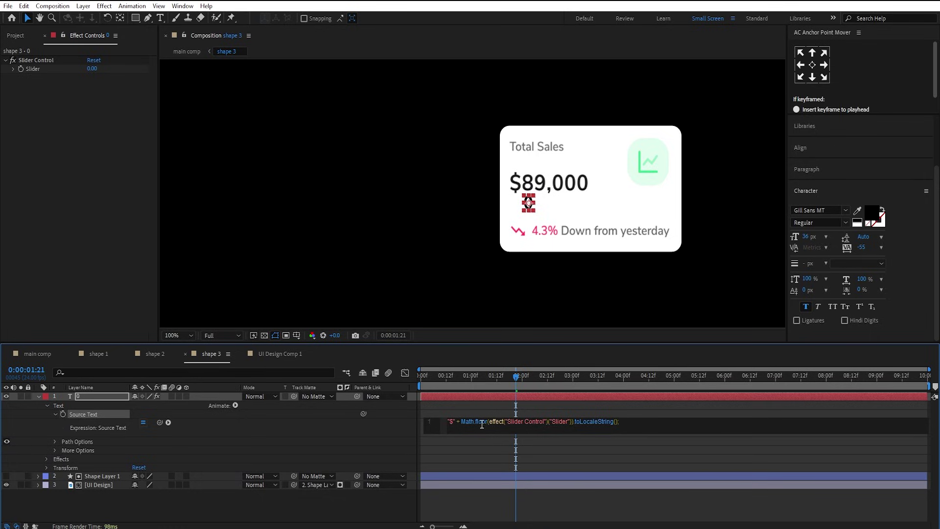
- Keyframe the Slider at 0 at 0:00:02:00 and at 89000 at 0:00:03:01, and preview the count-up
drag(455, 377, 521, 380)
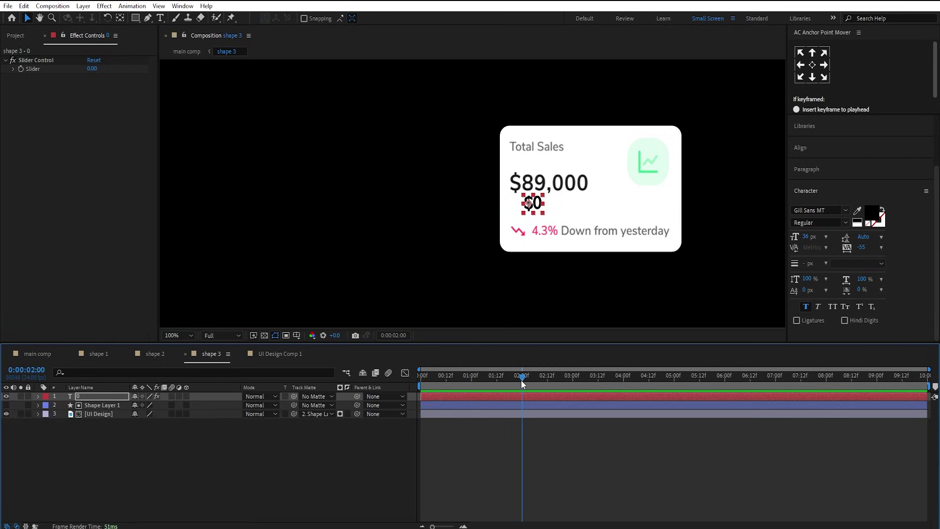
click(21, 70)
click(575, 380)
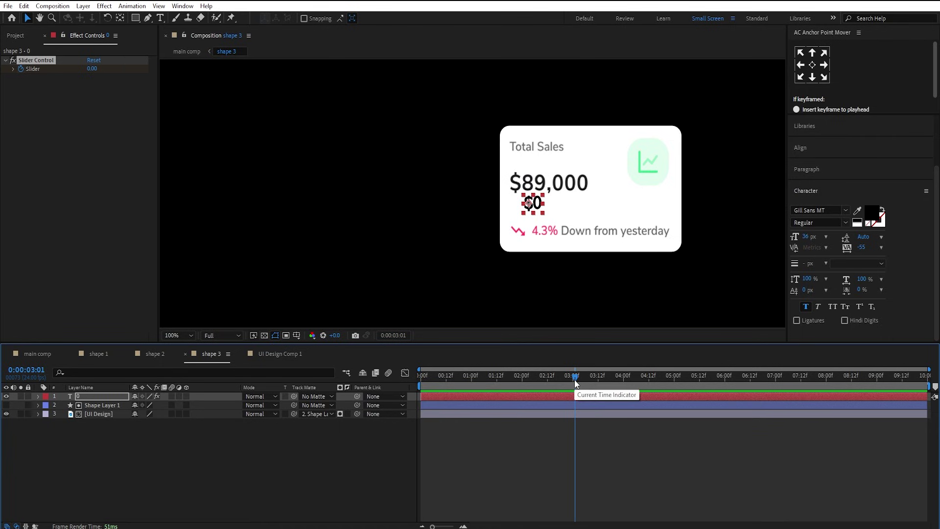
key(u)
click(90, 69)
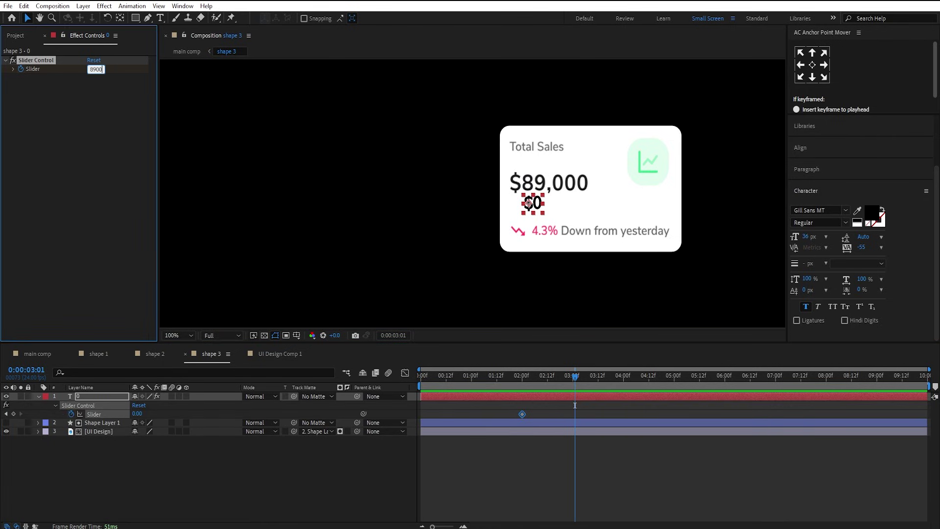
key(Return)
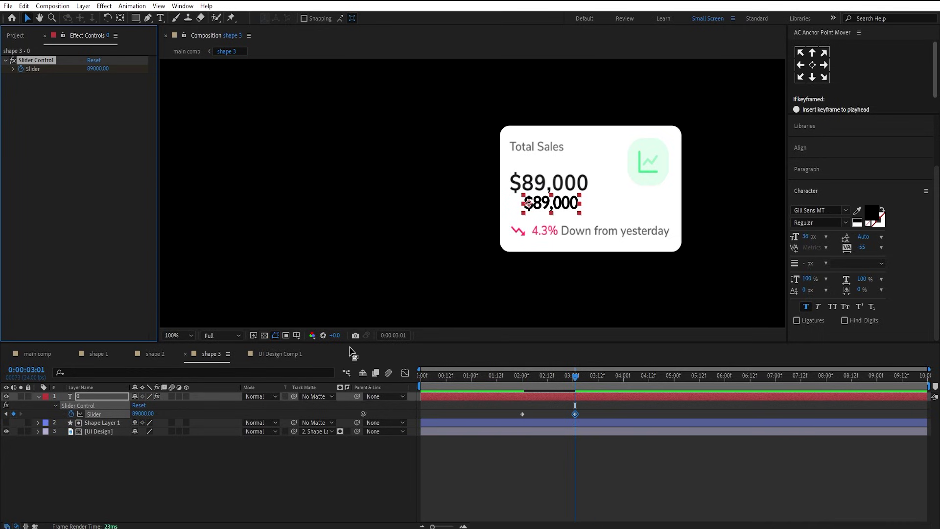
click(473, 384)
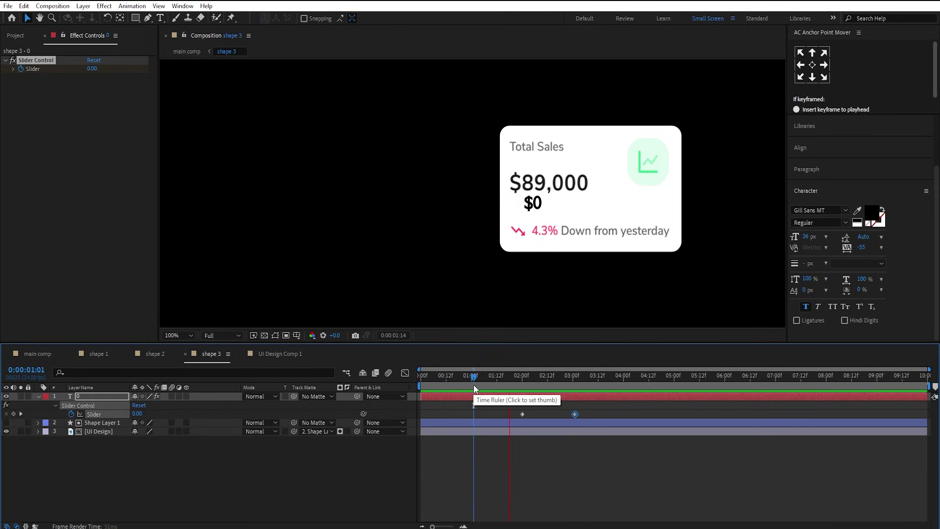
drag(474, 384, 507, 411)
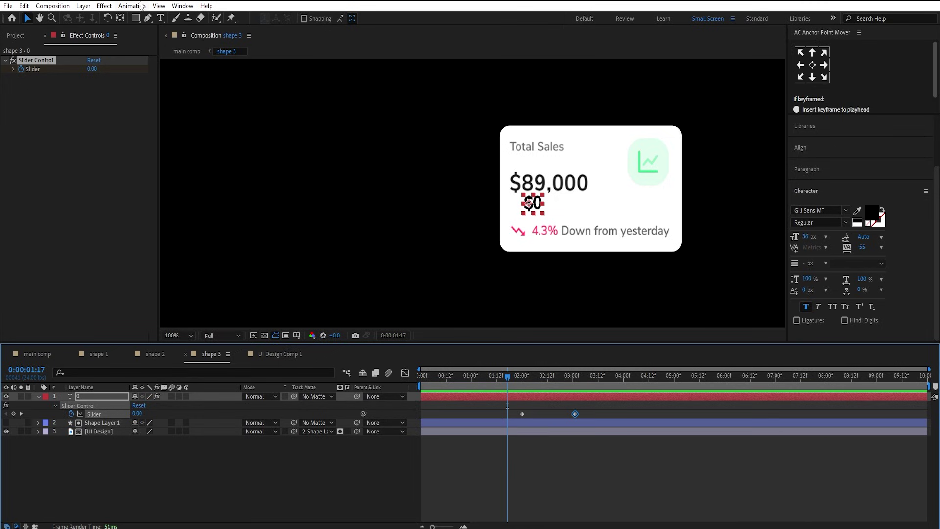
- Draw a rectangle shape over the static $89,000 figure on the Total Sales card
click(136, 18)
click(551, 457)
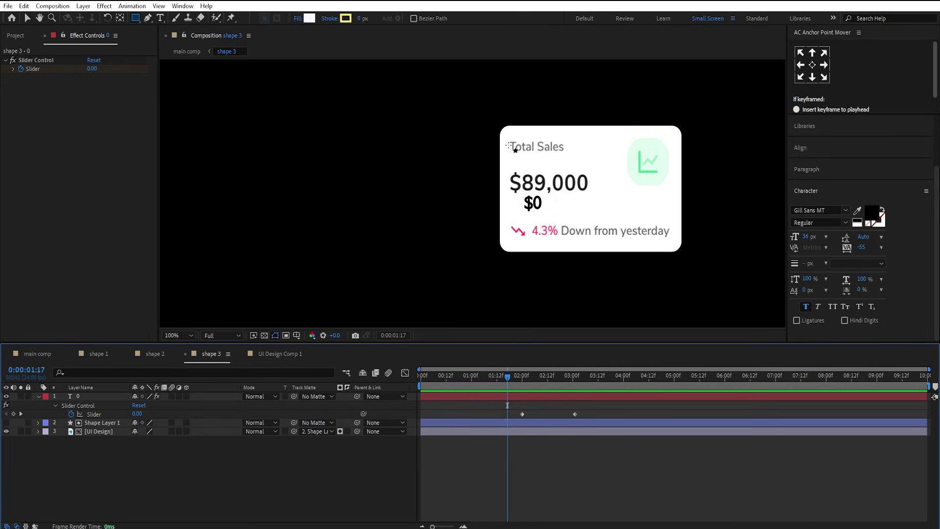
drag(509, 162, 606, 193)
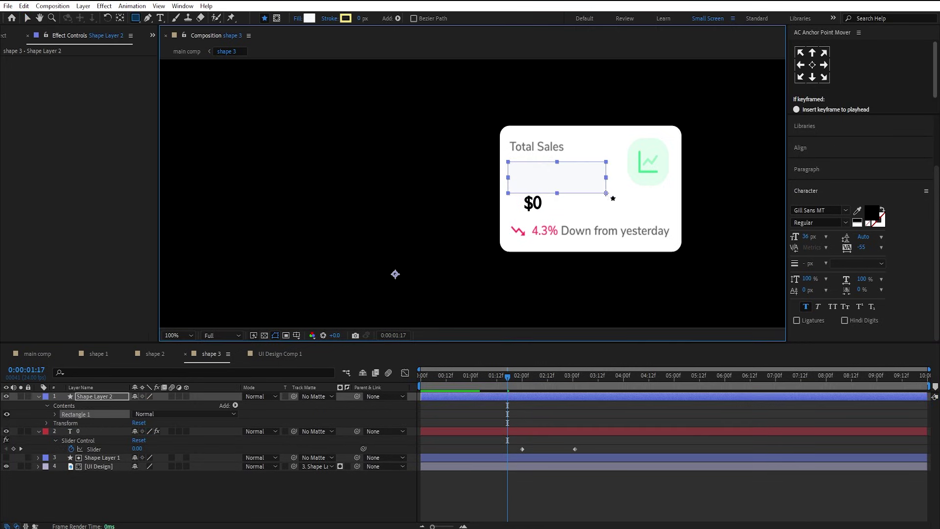
- Fill the rectangle with white sampled from the card's background and place Shape Layer 2 below the 0 text layer
click(309, 18)
click(334, 346)
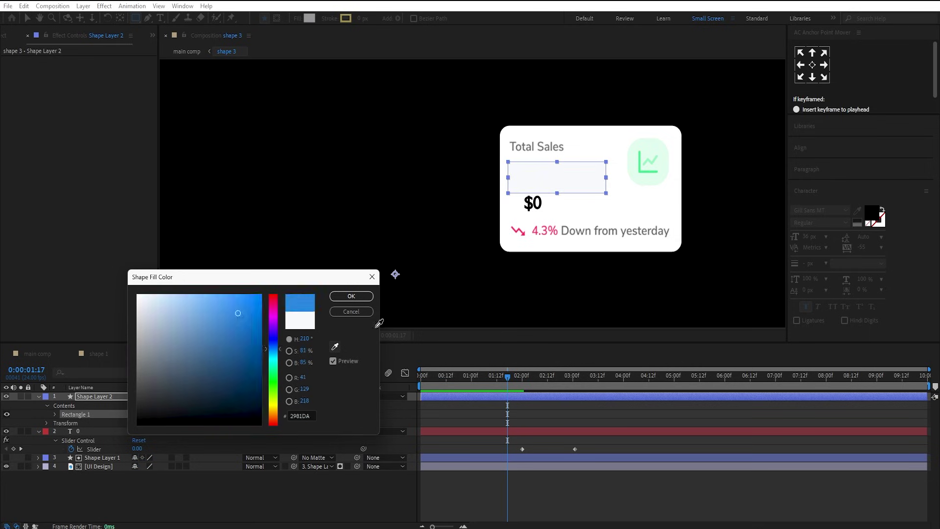
click(654, 201)
click(351, 296)
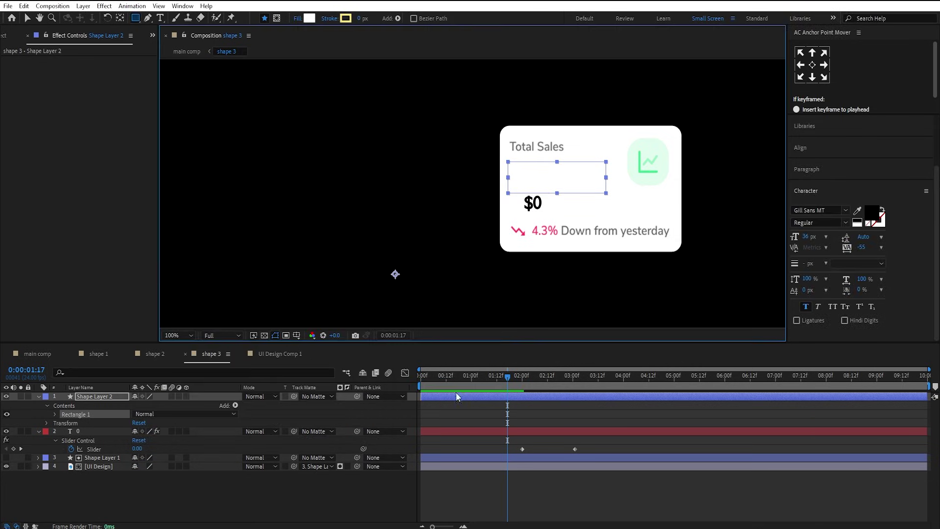
drag(108, 398, 285, 435)
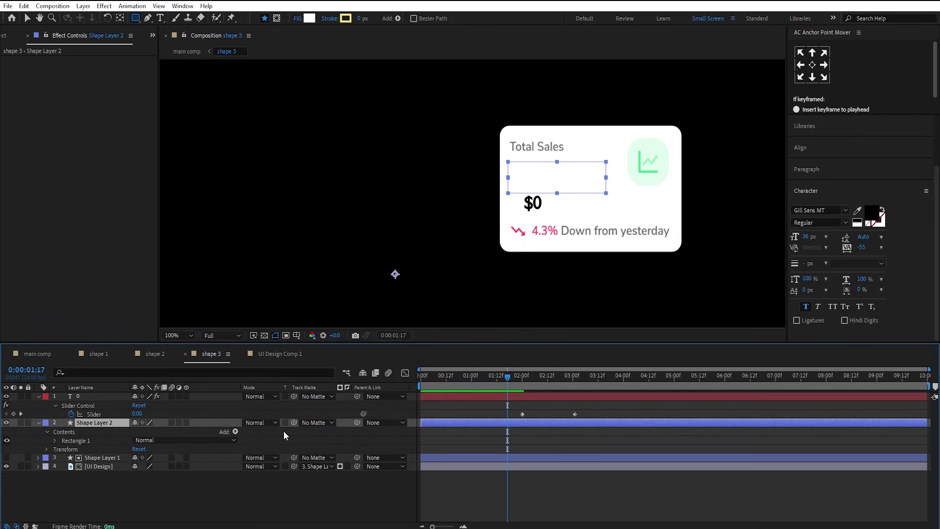
- With the time at 0:00:02:13, move the 0 text layer up and slightly right onto the covering rectangle
click(479, 399)
click(551, 384)
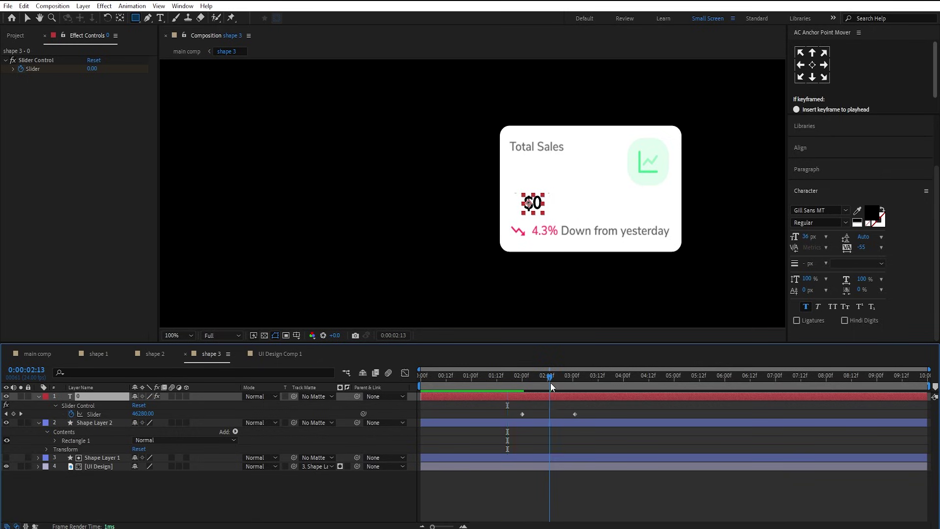
key(shift+Up)
key(shift+Up)
key(shift+Up)
key(shift+Up)
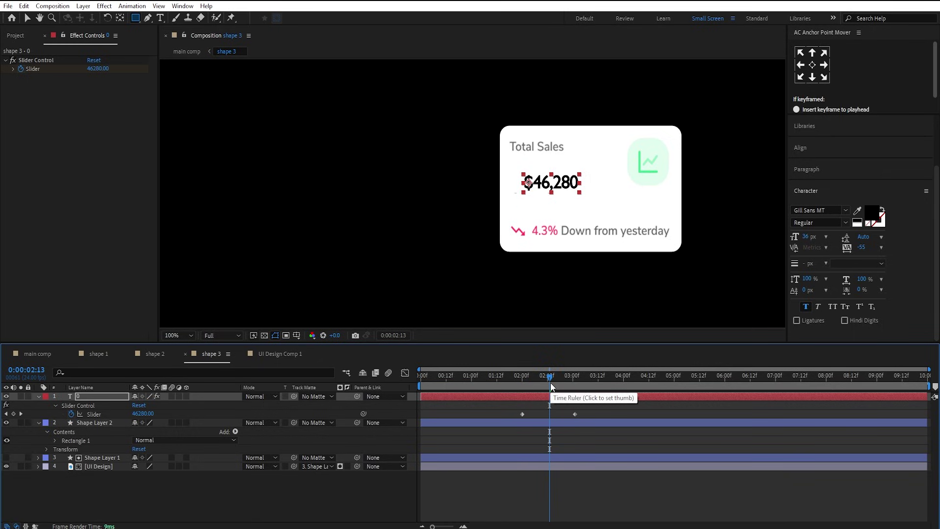
key(shift+Right)
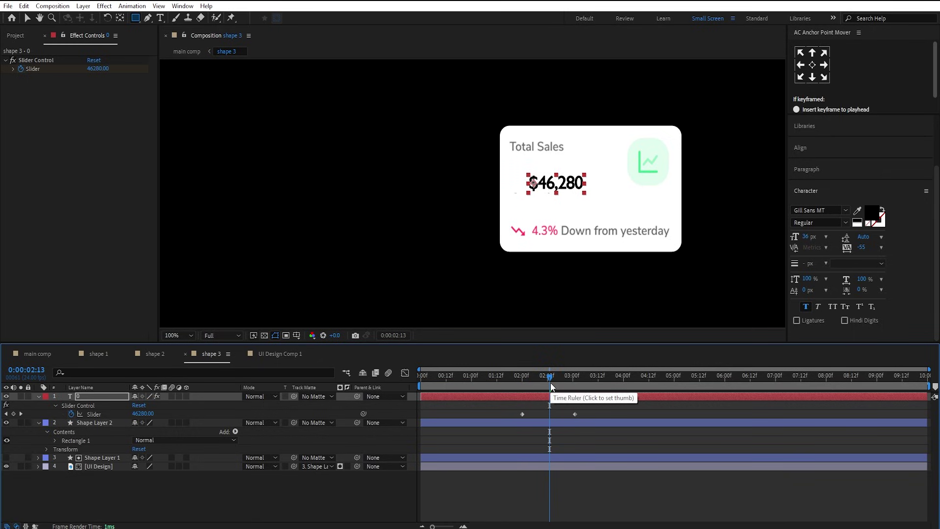
click(554, 424)
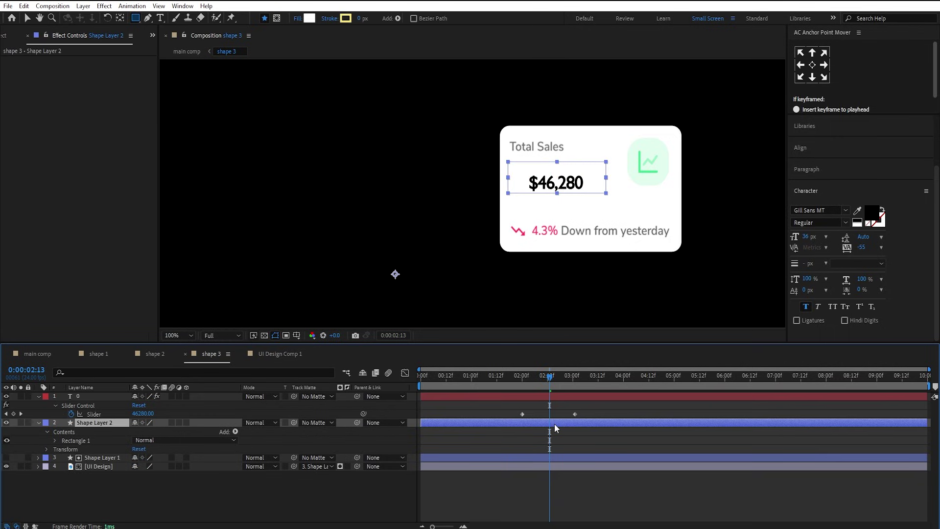
click(531, 500)
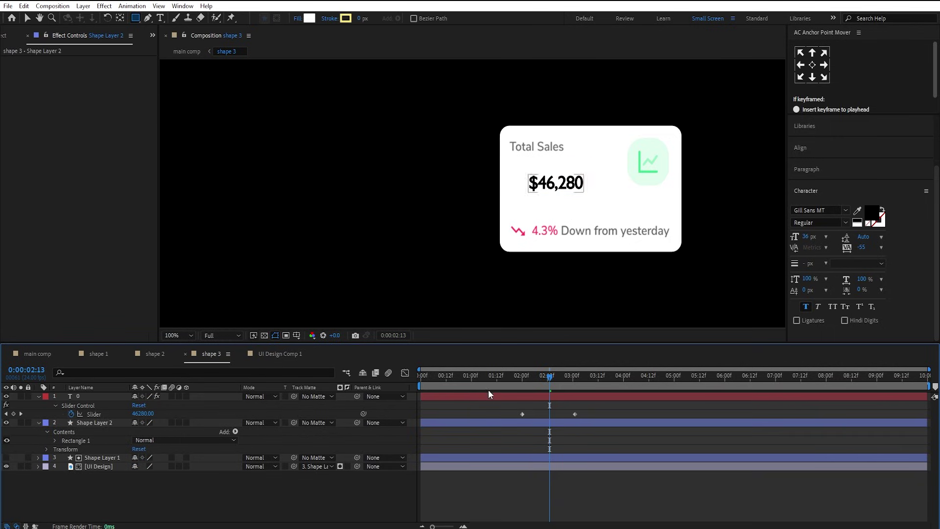
- Preview the Total Sales count-up and play back the complete dashboard animation in Main comp
click(487, 379)
key(space)
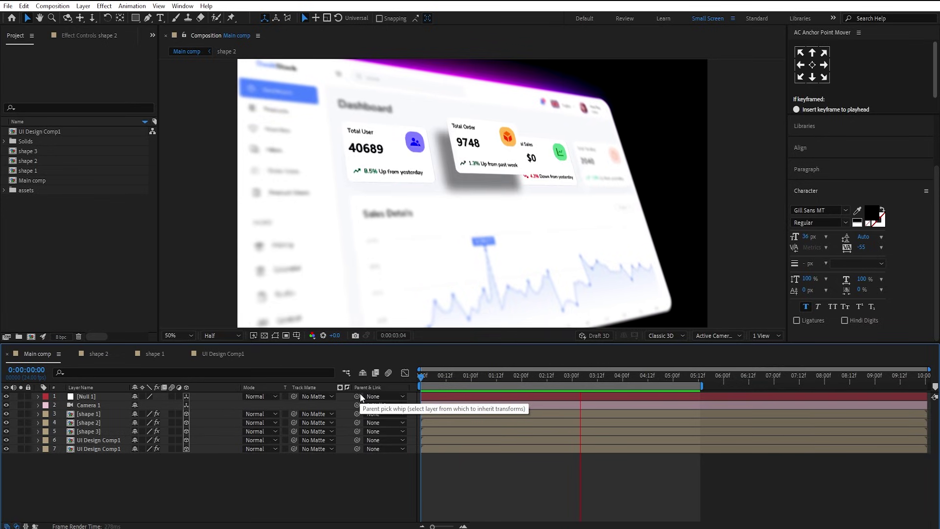
drag(356, 405, 360, 397)
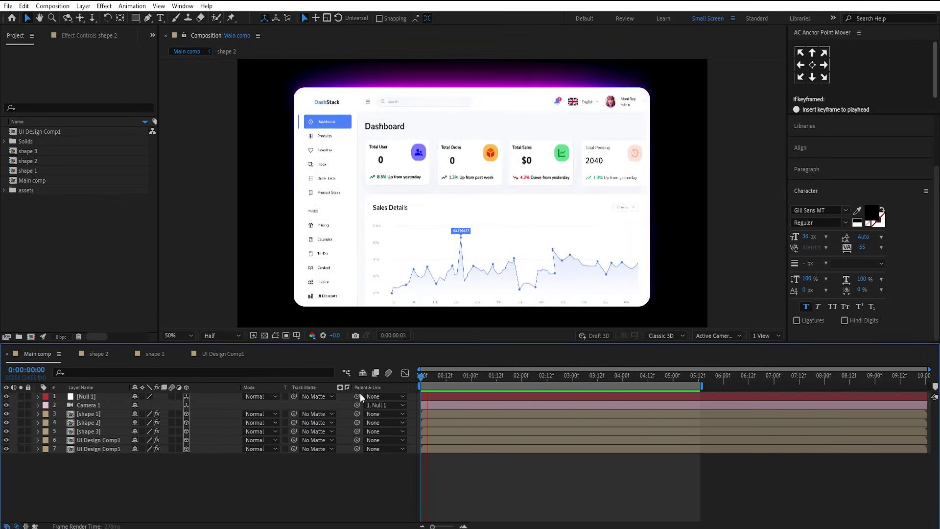